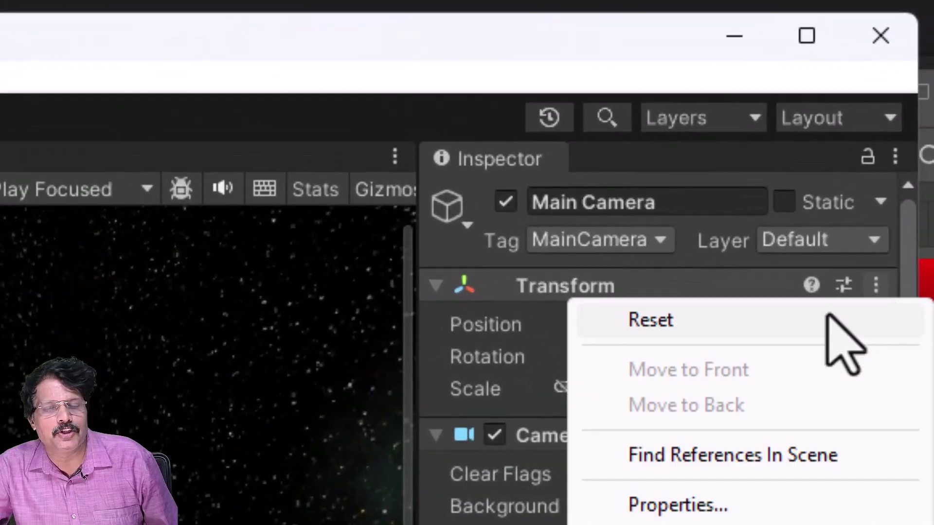
Reset the Main Camera's transform, set its Z position to -5, and test-run the scene.
click(829, 320)
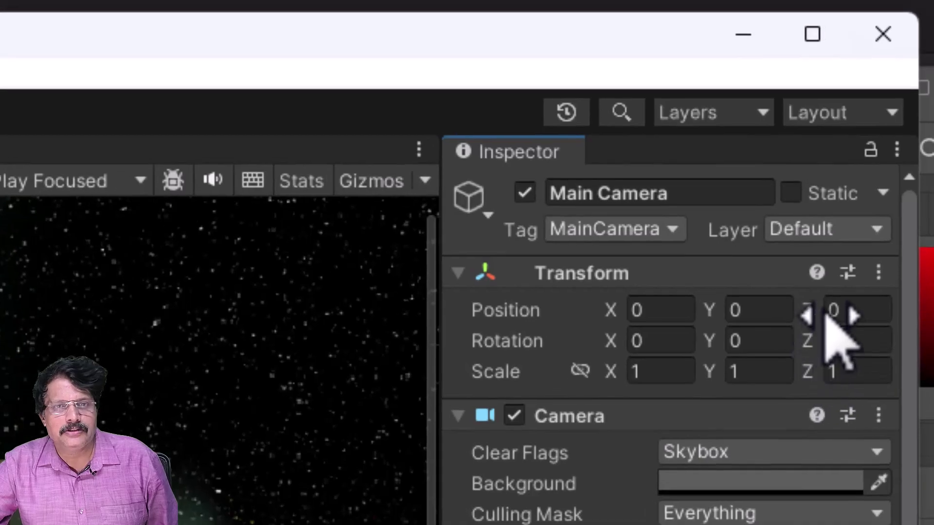
drag(835, 293, 805, 321)
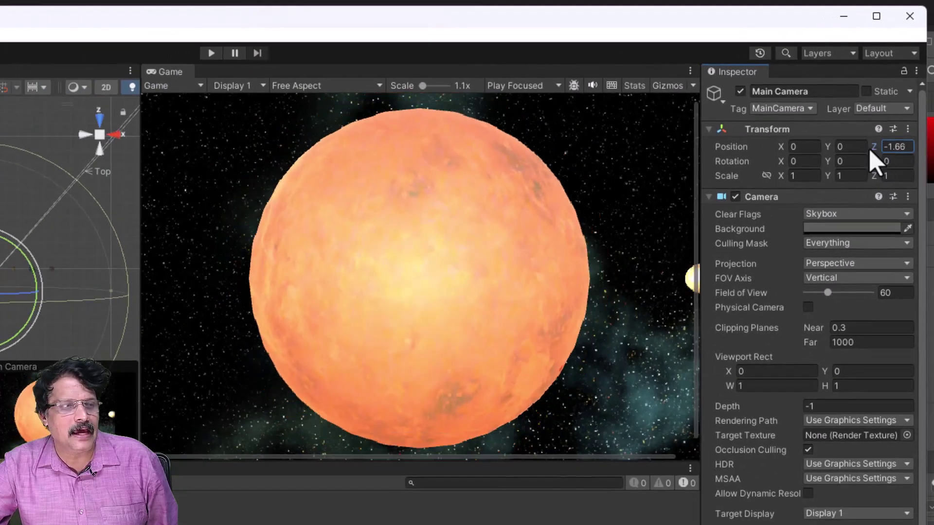
mouse_move(870, 151)
mouse_down()
mouse_move(847, 154)
mouse_move(880, 150)
mouse_up()
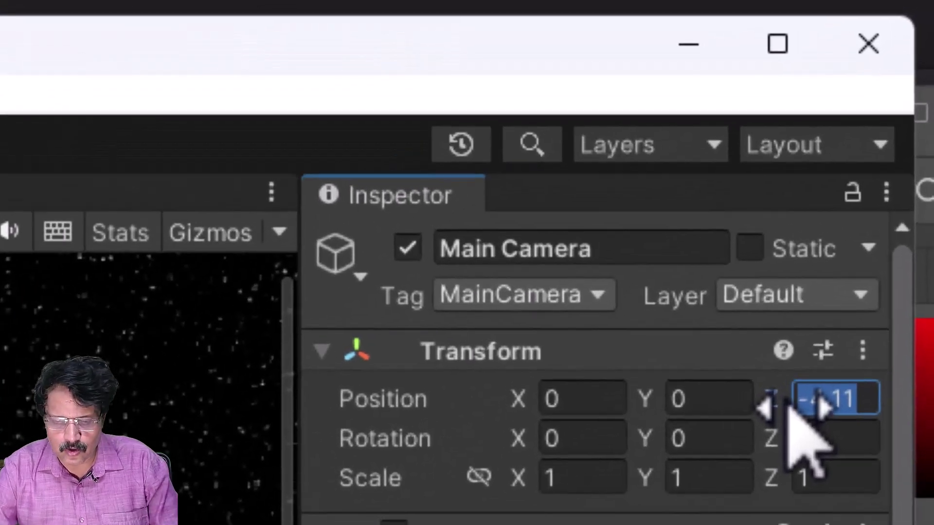
text(-)
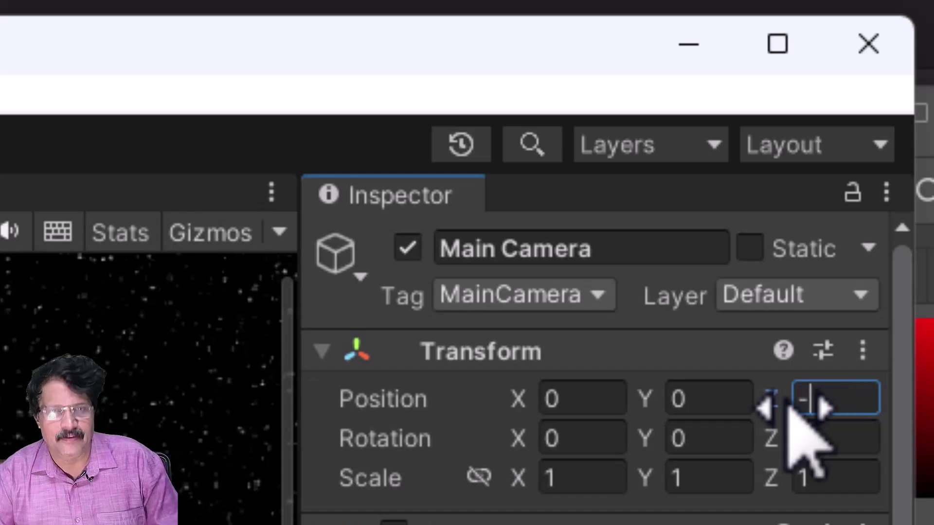
text(5)
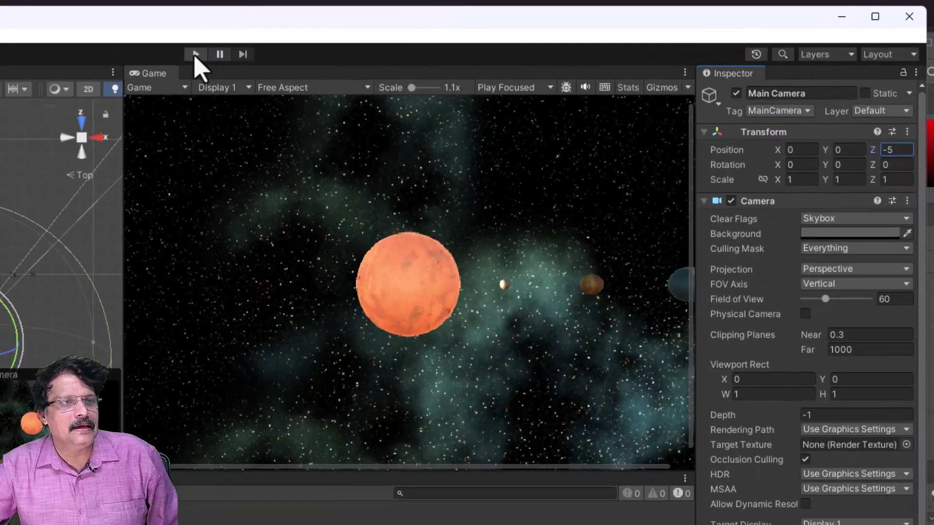
click(196, 54)
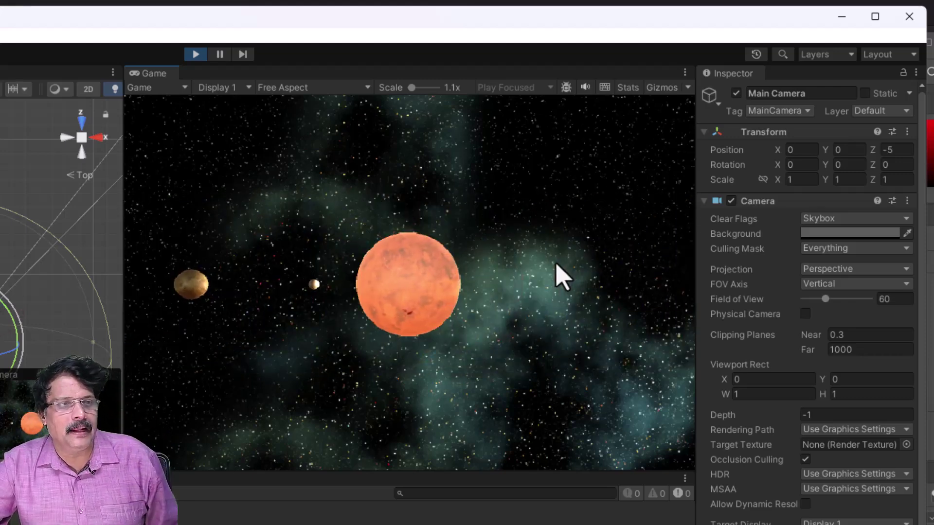
click(197, 56)
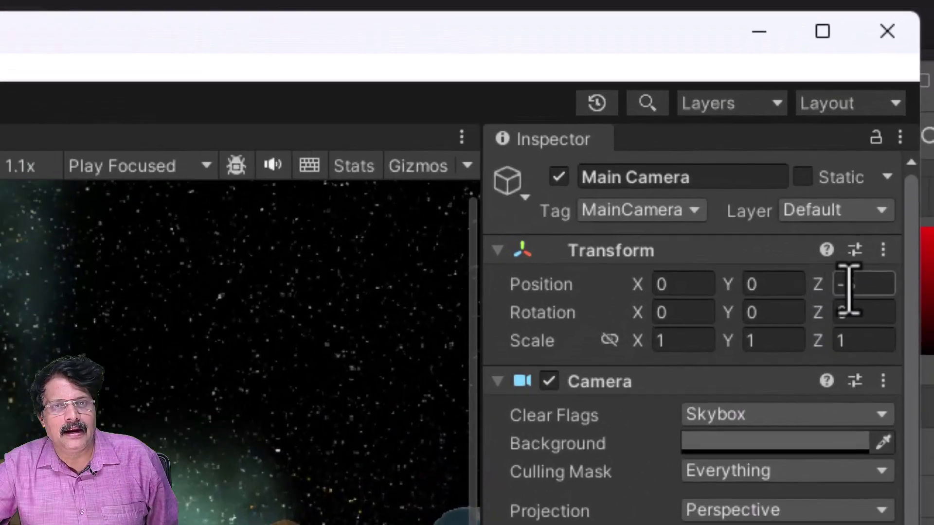
Set the Main Camera's Z position to -8 and test-run the scene.
click(894, 150)
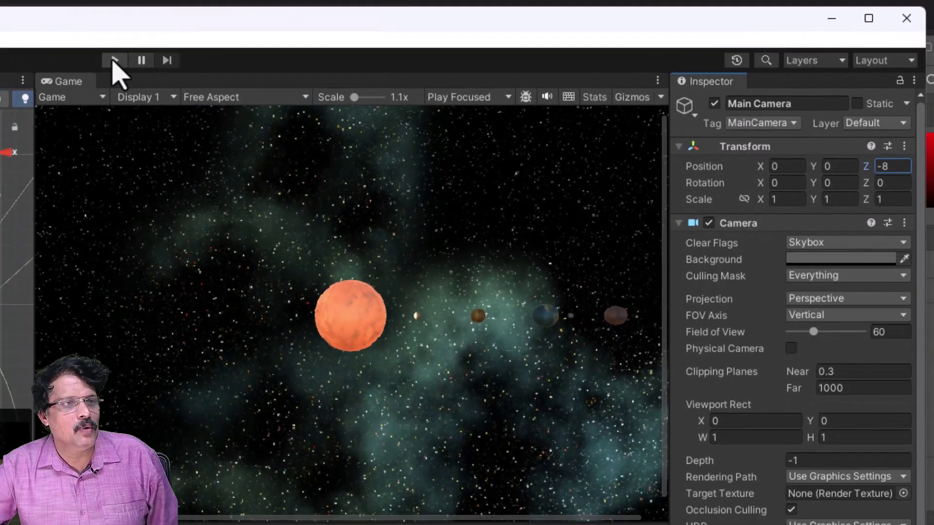
click(114, 60)
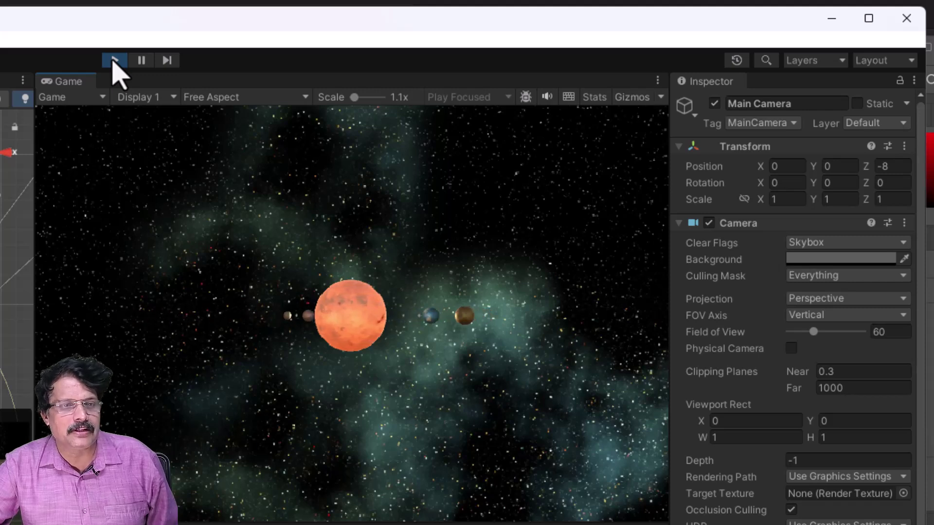
click(115, 60)
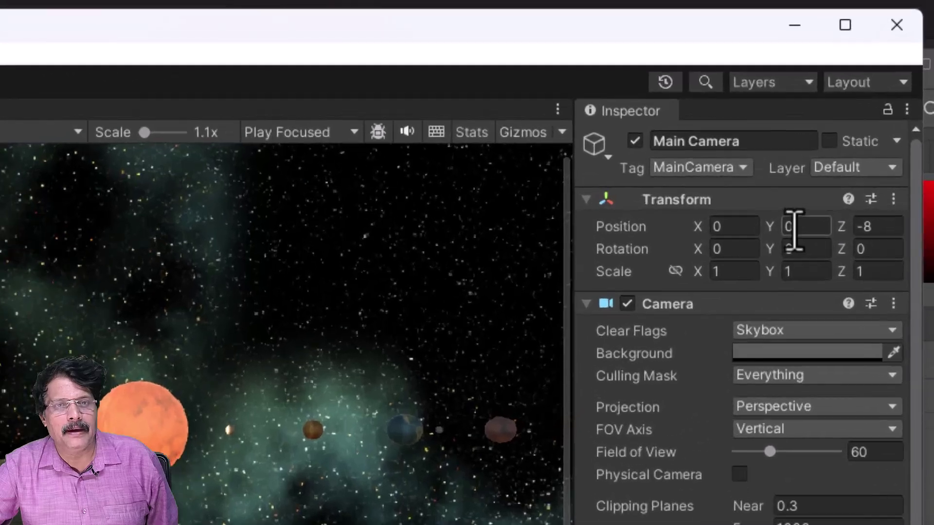
Adjust the Main Camera's position to about X -0.33, Y 1.86 with an X rotation of about 10.16, and test-run the scene.
click(833, 167)
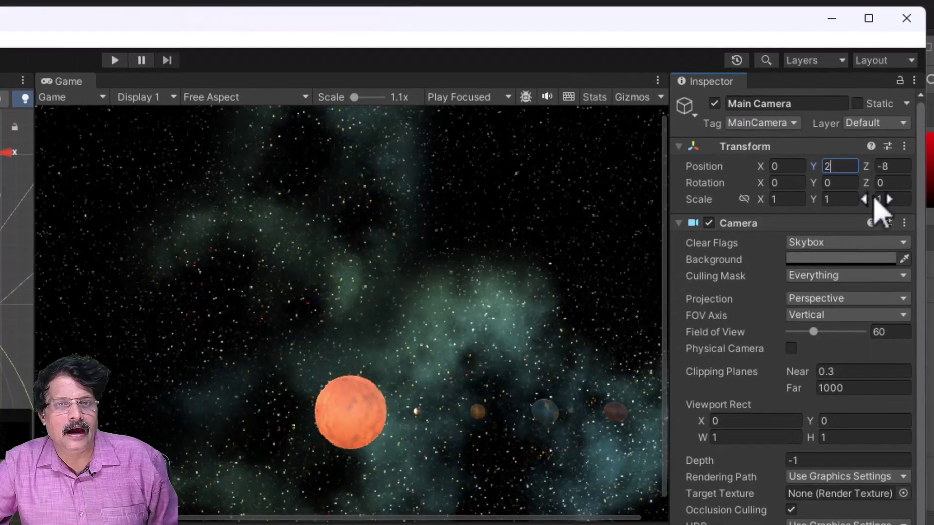
mouse_move(760, 167)
mouse_down()
mouse_move(773, 167)
mouse_move(752, 169)
mouse_move(772, 168)
mouse_move(762, 173)
mouse_up()
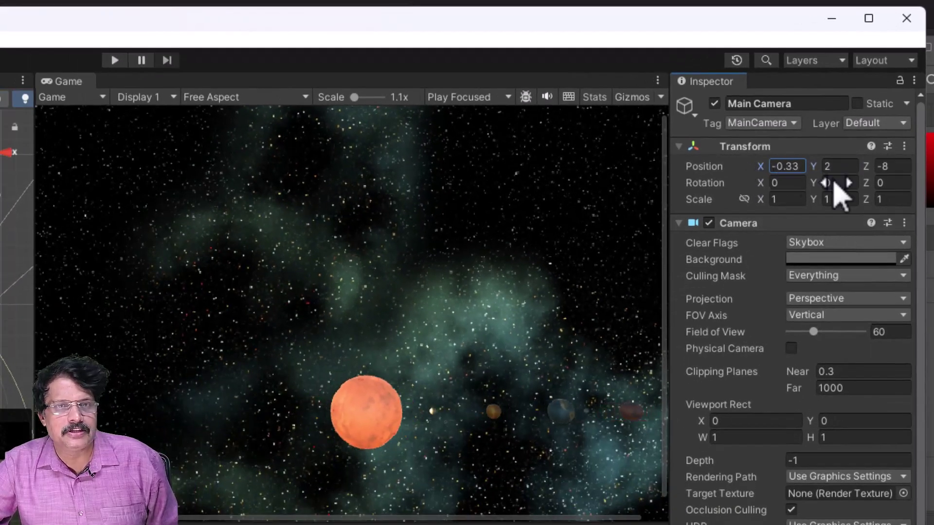
drag(822, 173, 929, 197)
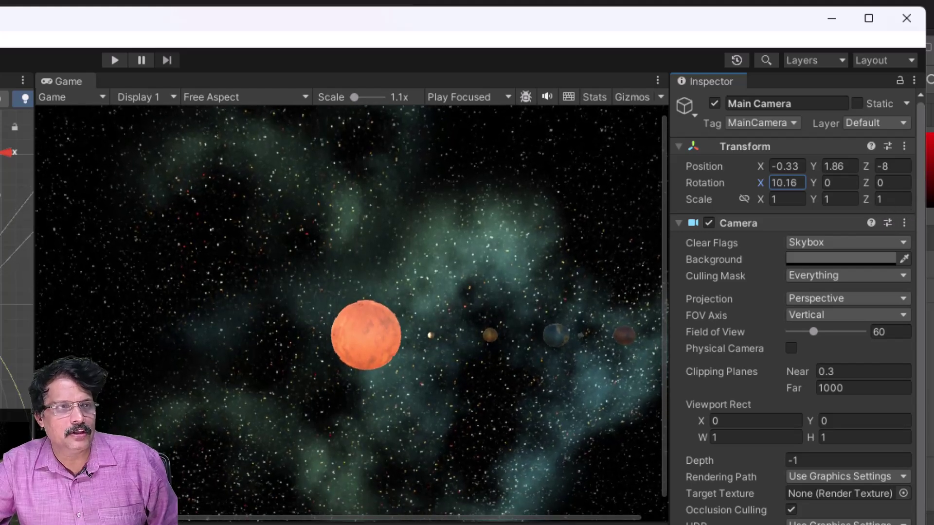
click(115, 61)
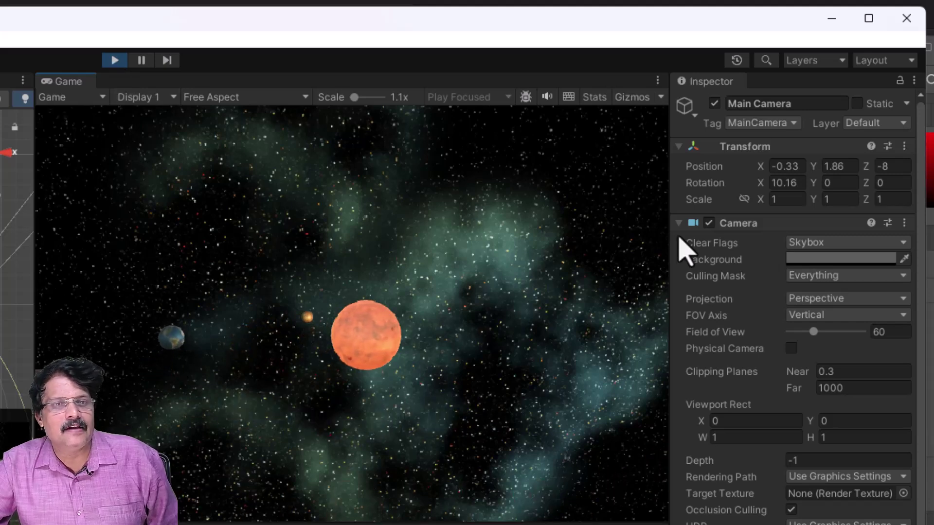
click(120, 61)
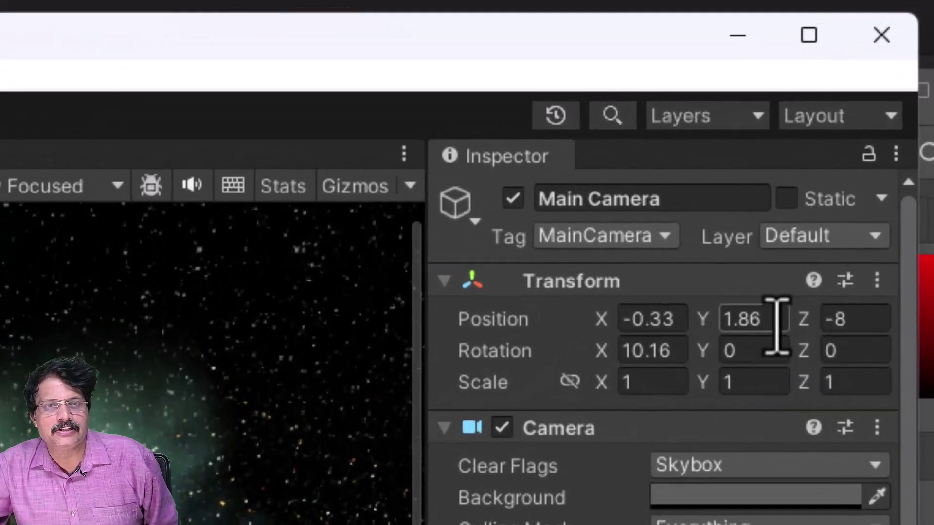
Set the Main Camera's position to Y 2 and Z -10, and its X rotation to 15.
click(849, 166)
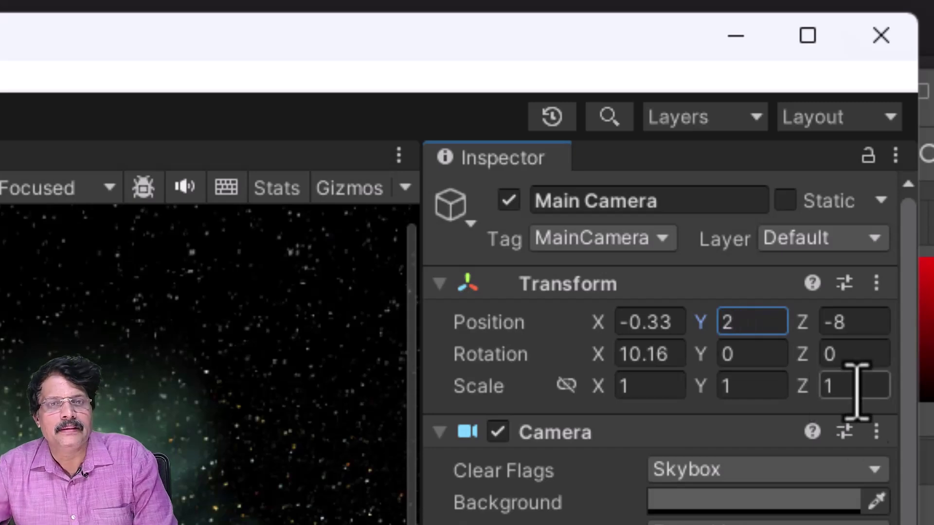
click(851, 323)
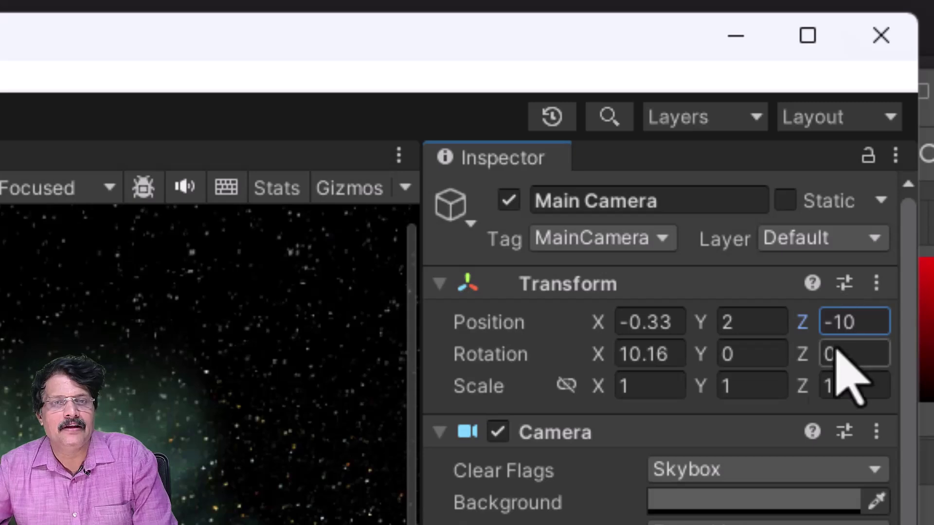
click(654, 355)
text(1)
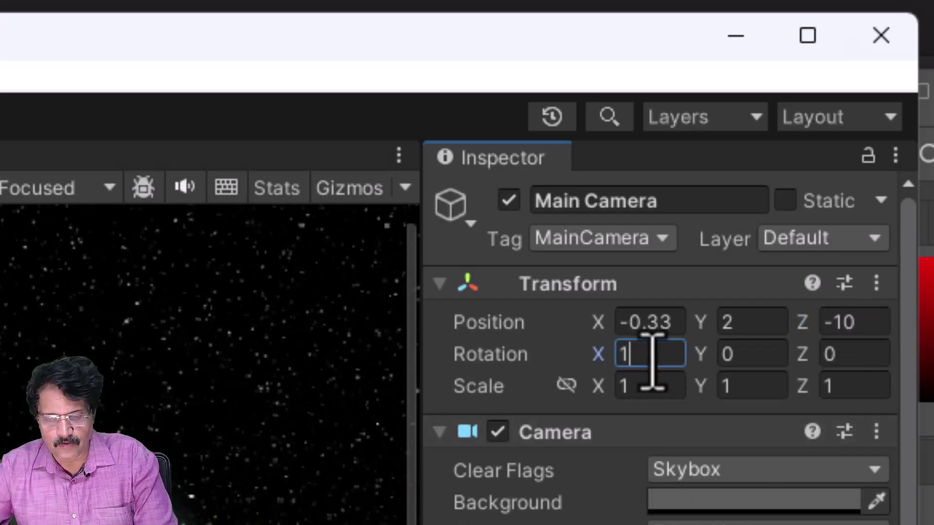
text(5)
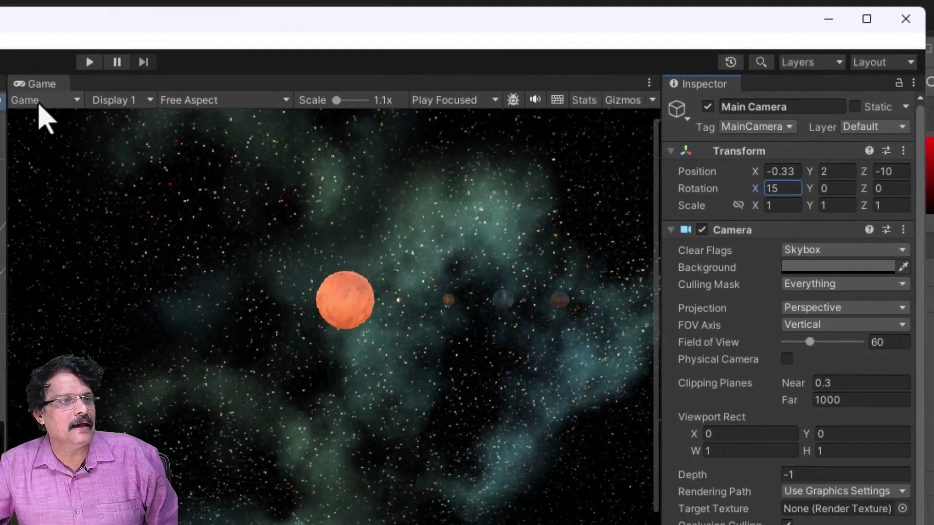
Test-run the scene with the planets orbiting the Sun, stop it, and save the scene.
click(86, 62)
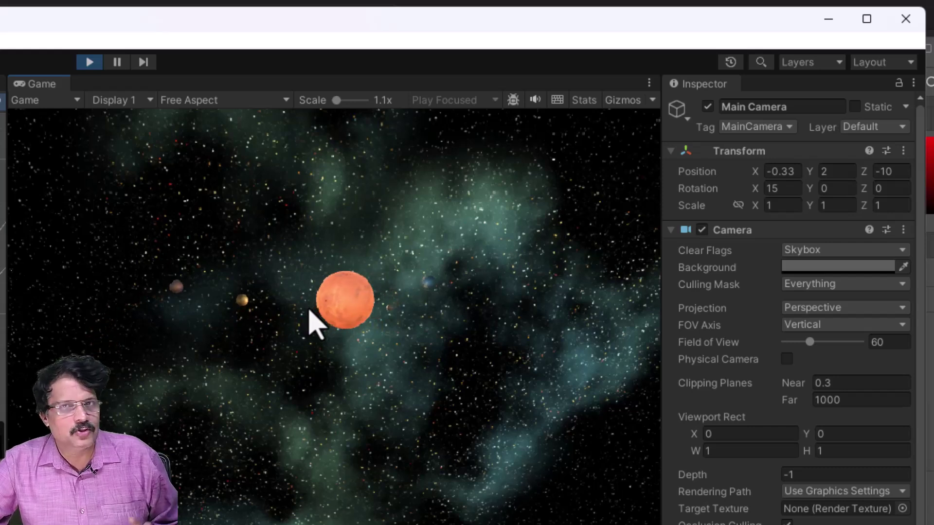
click(89, 61)
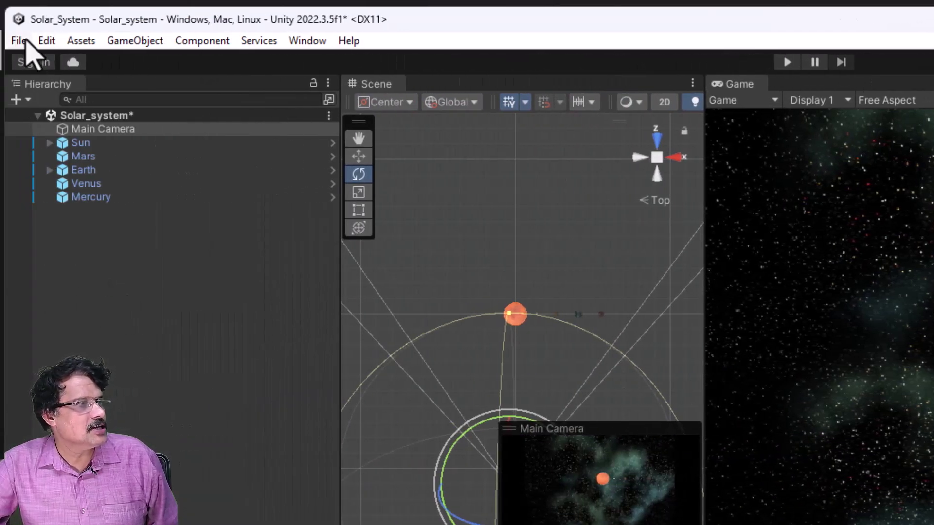
click(20, 41)
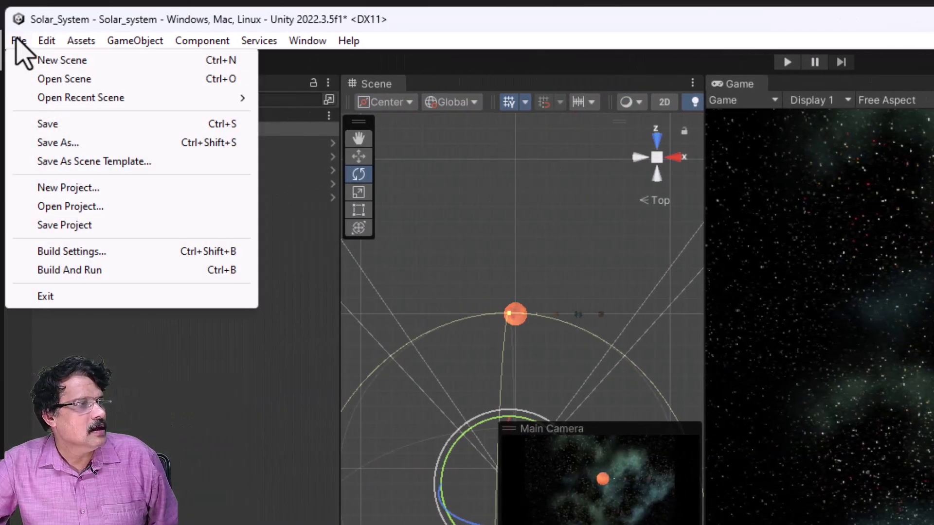
click(32, 124)
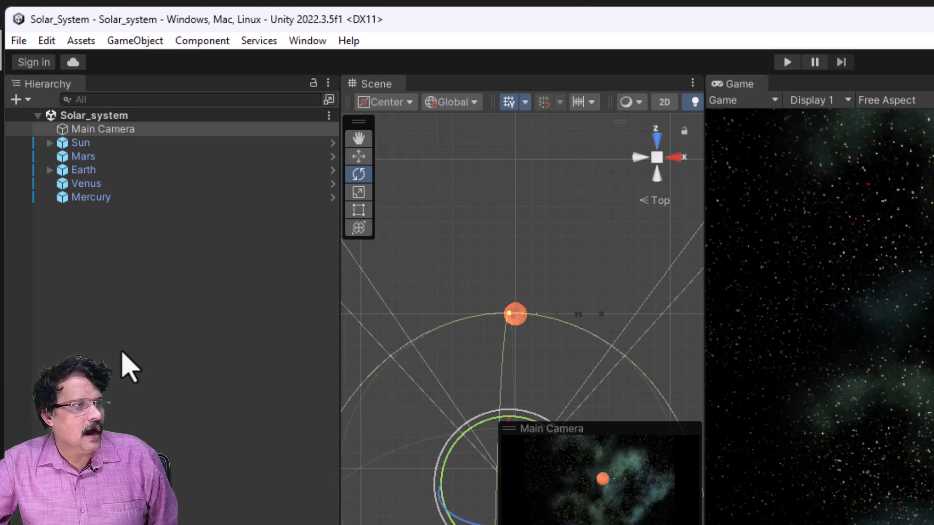
Add a second camera to the Solar_system scene and name it TopView.
right_click(97, 274)
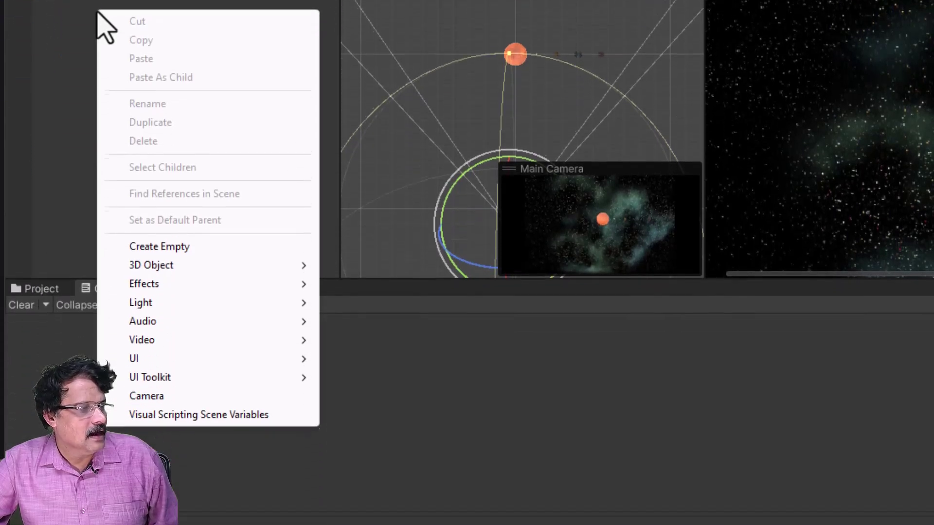
click(201, 392)
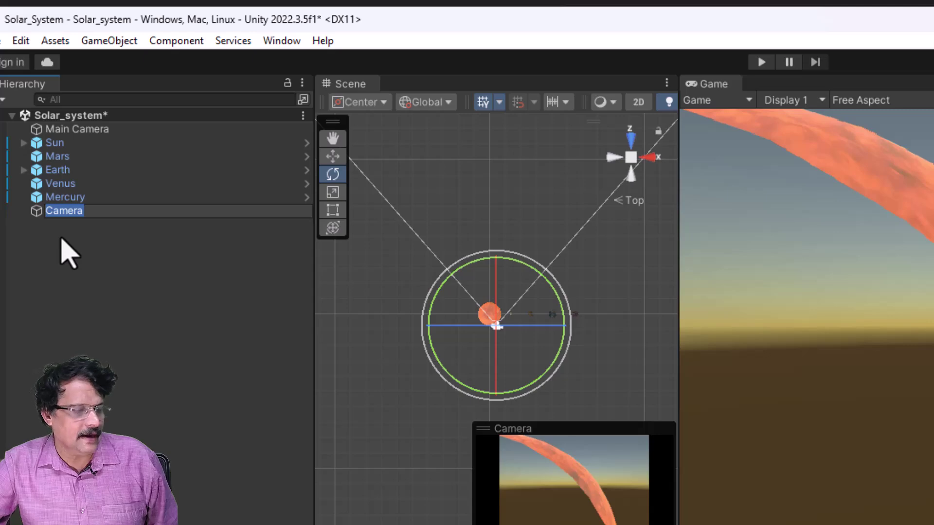
text(TopView)
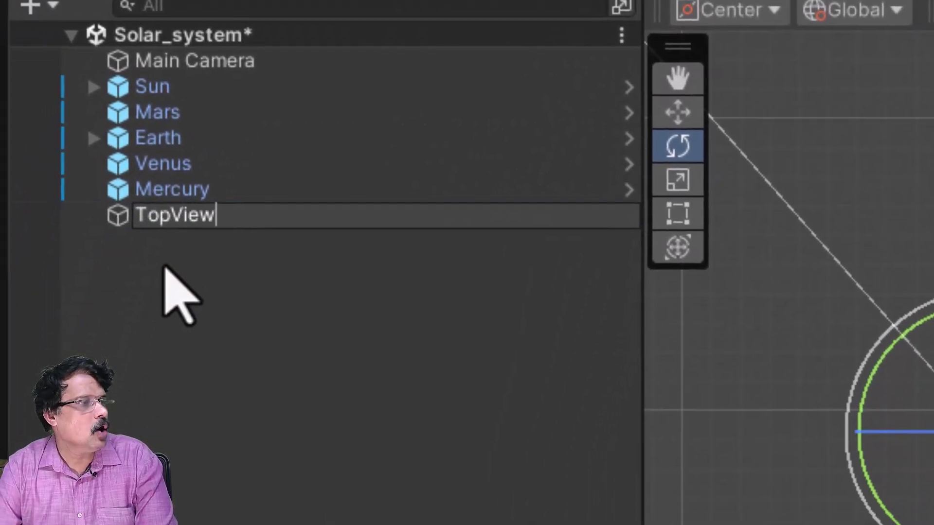
key(Return)
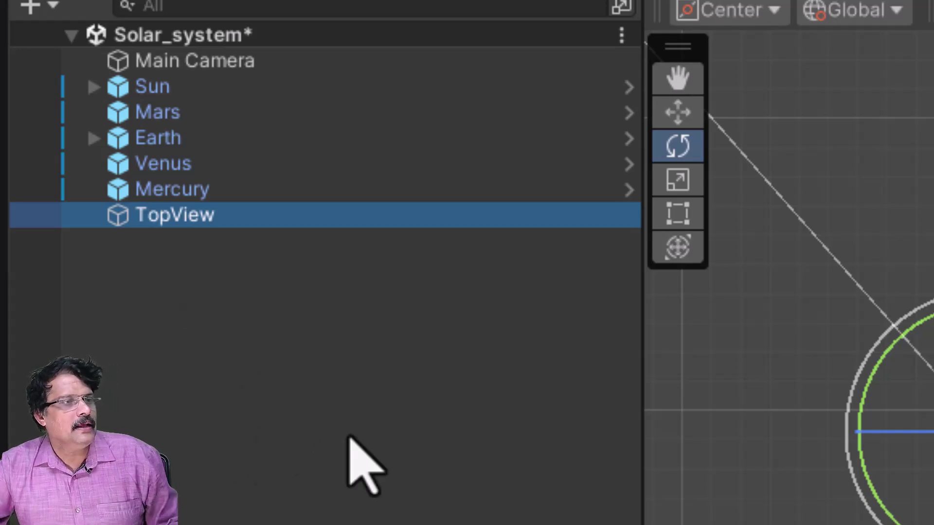
Widen the Scene view and examine the scene from the Right, Back, Bottom and Top orientations, framing the Sun and planets from above.
drag(459, 212, 504, 198)
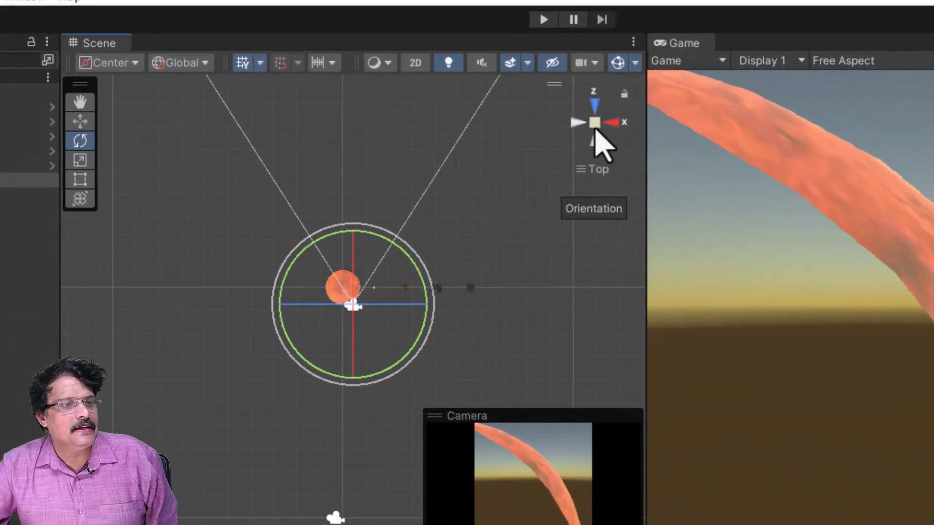
click(610, 123)
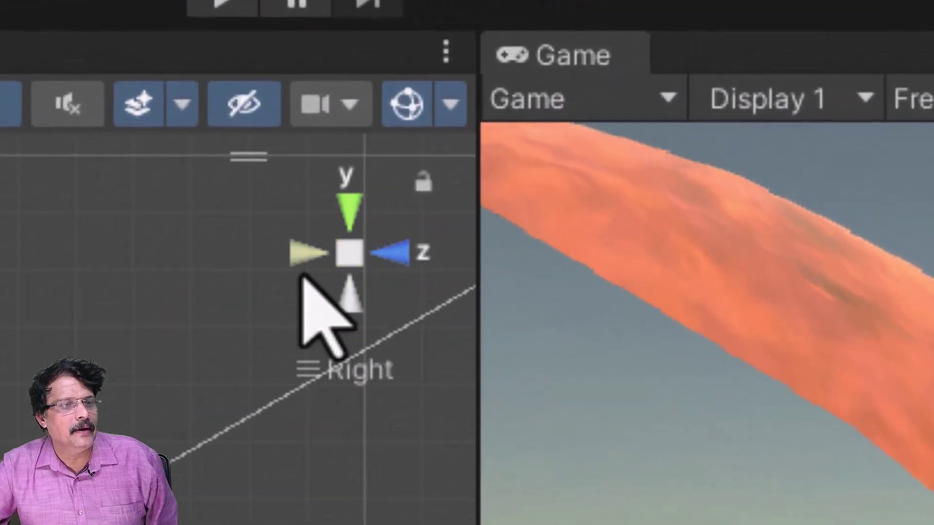
click(304, 253)
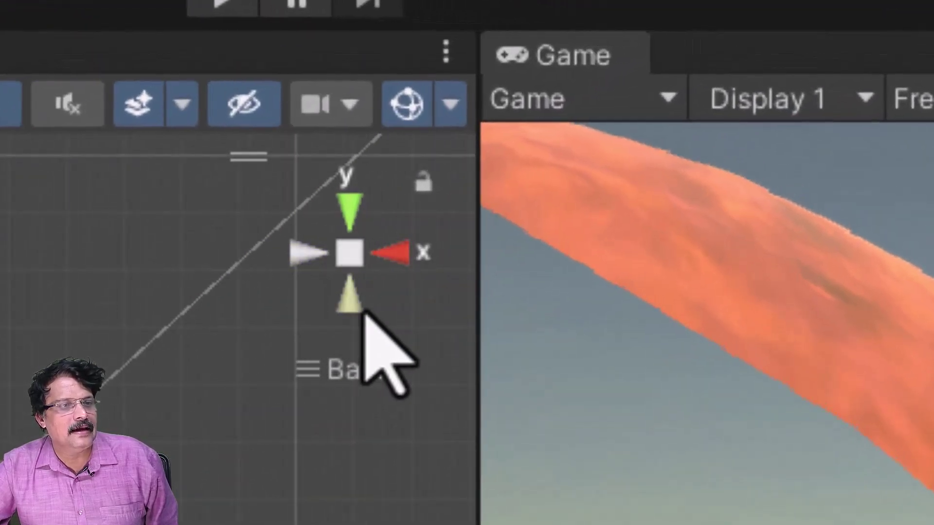
click(351, 295)
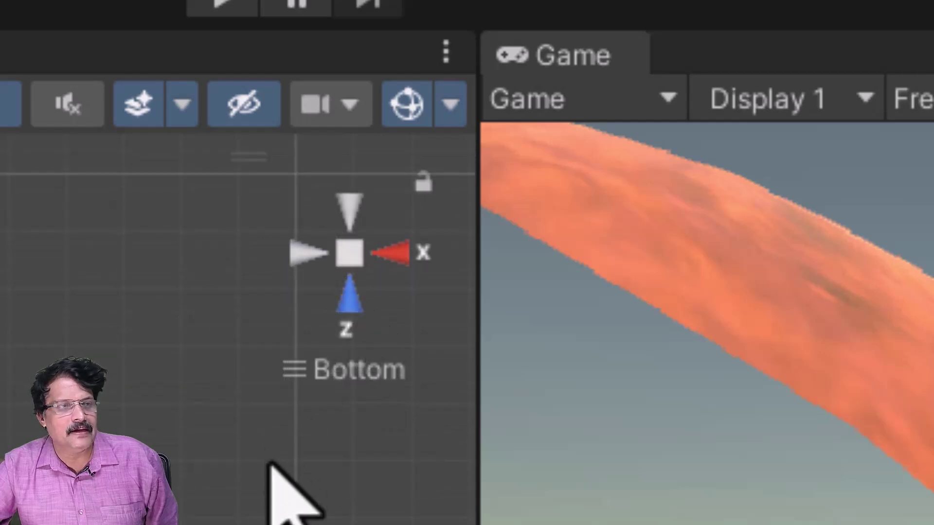
click(350, 204)
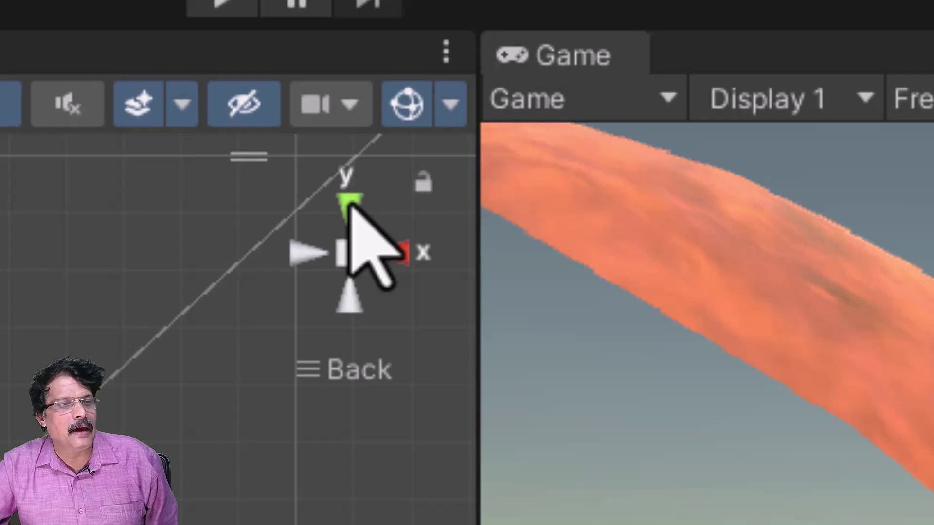
click(350, 204)
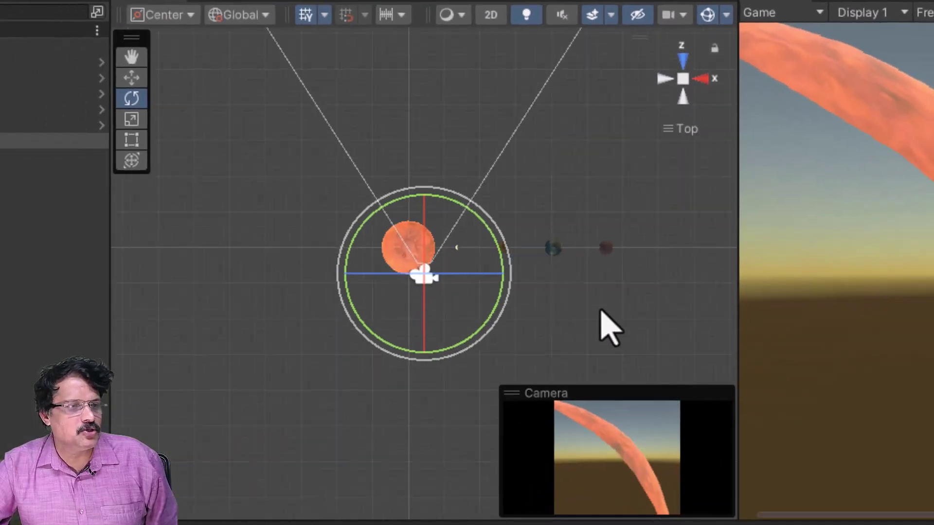
scroll(607, 328, up, 2)
scroll(607, 329, up, 1)
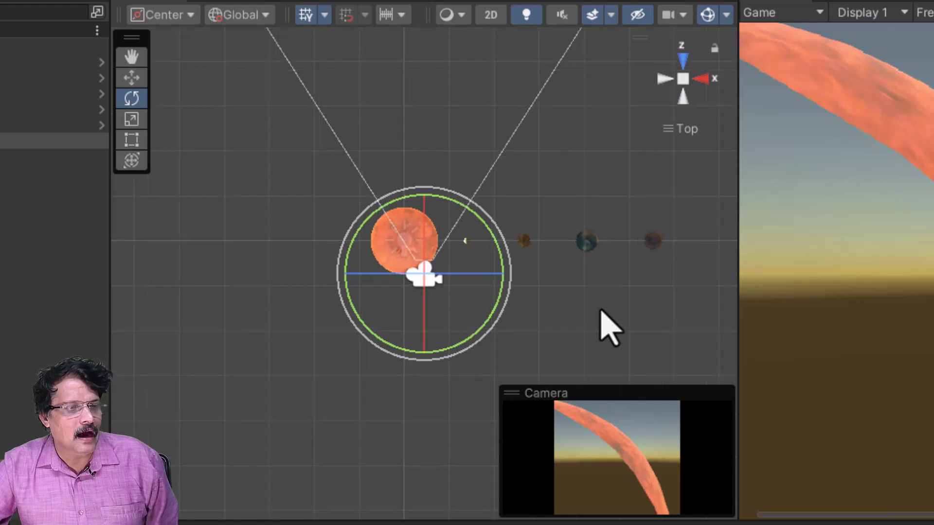
middle_drag(602, 311, 557, 312)
drag(587, 324, 597, 335)
scroll(600, 340, up, 1)
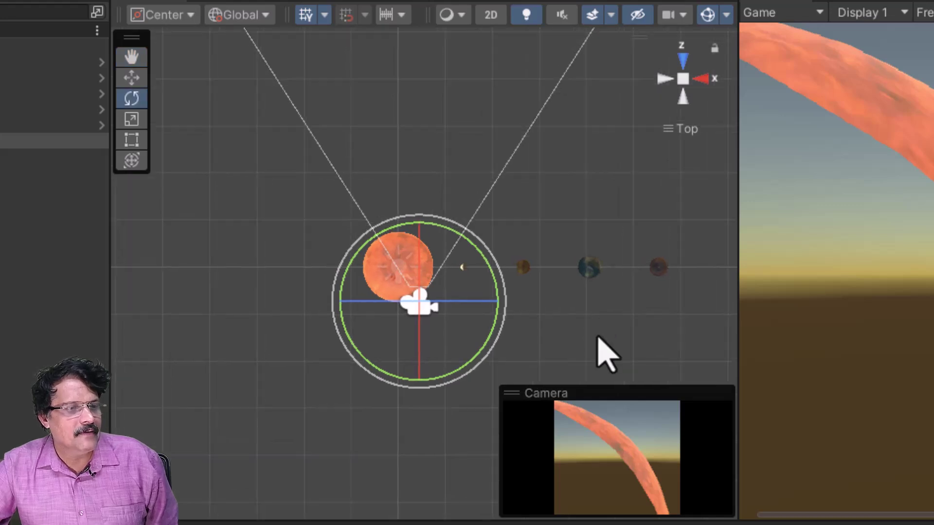
Align the TopView camera with the current top-down Scene view.
scroll(599, 341, up, 1)
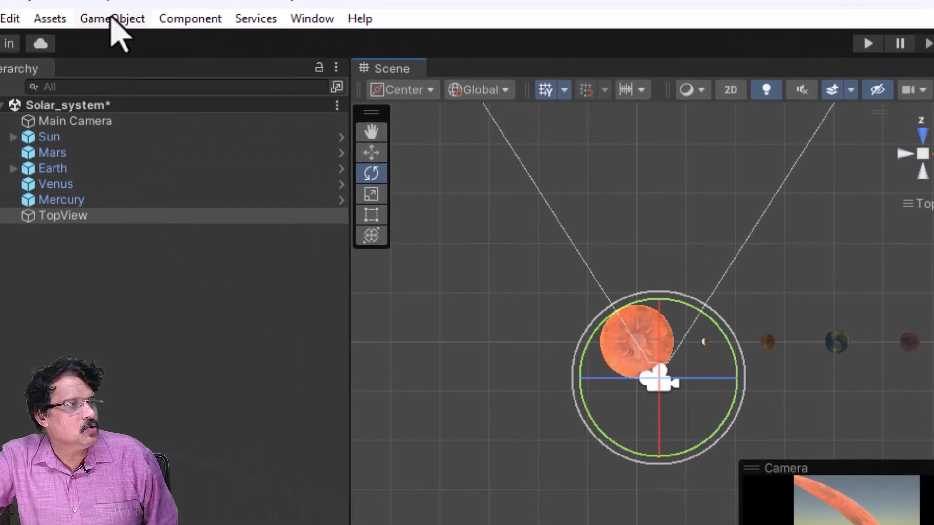
click(113, 19)
click(115, 21)
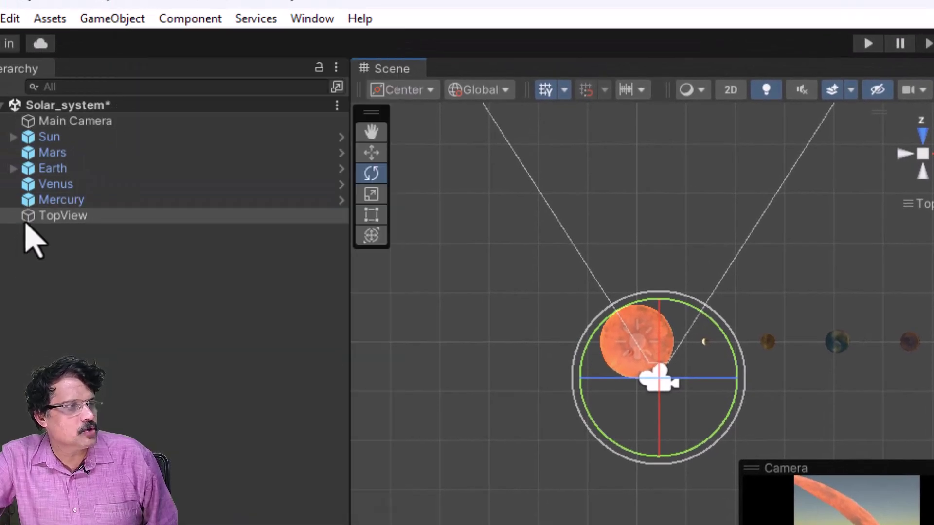
click(112, 20)
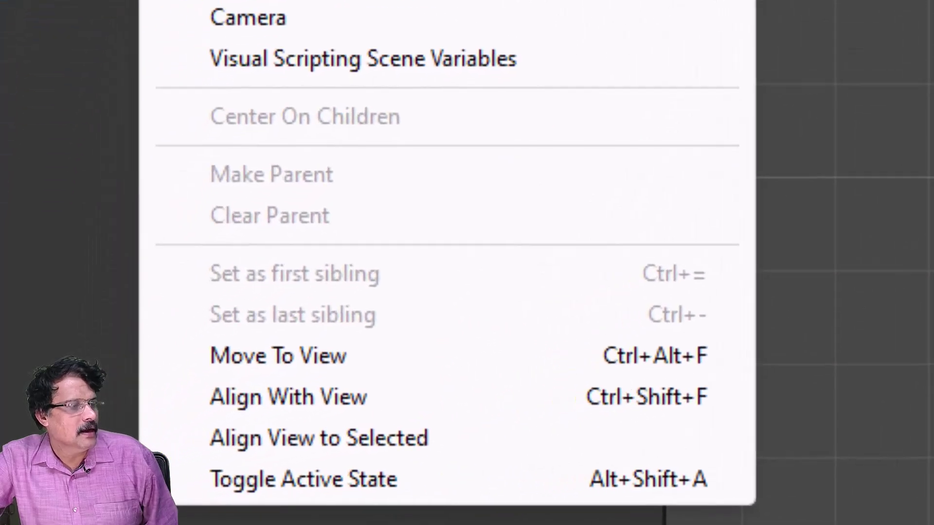
click(359, 398)
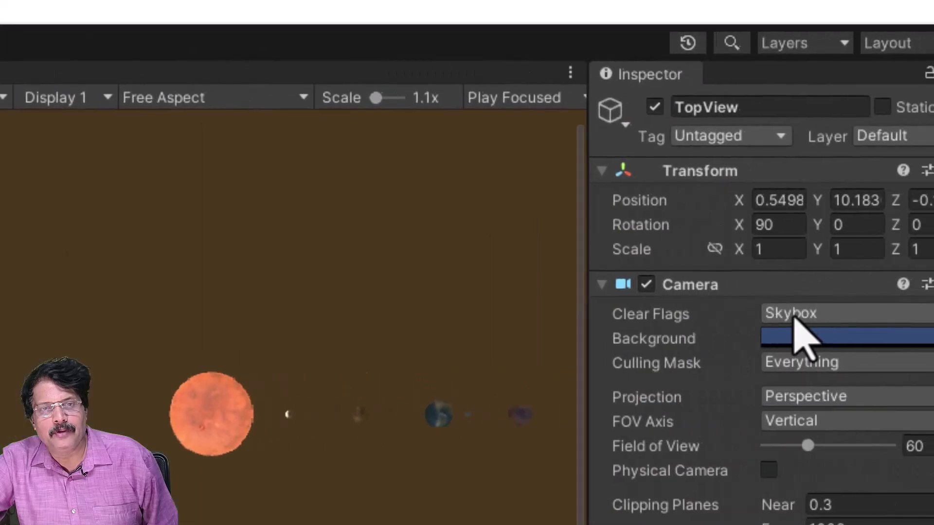
Give the TopView camera a Solid Color background in light blue and test-run the scene.
click(796, 317)
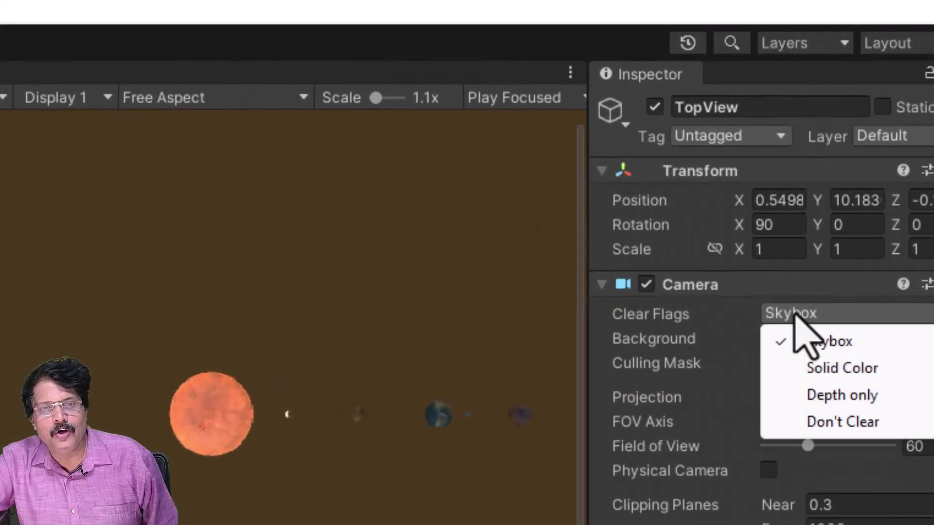
click(803, 368)
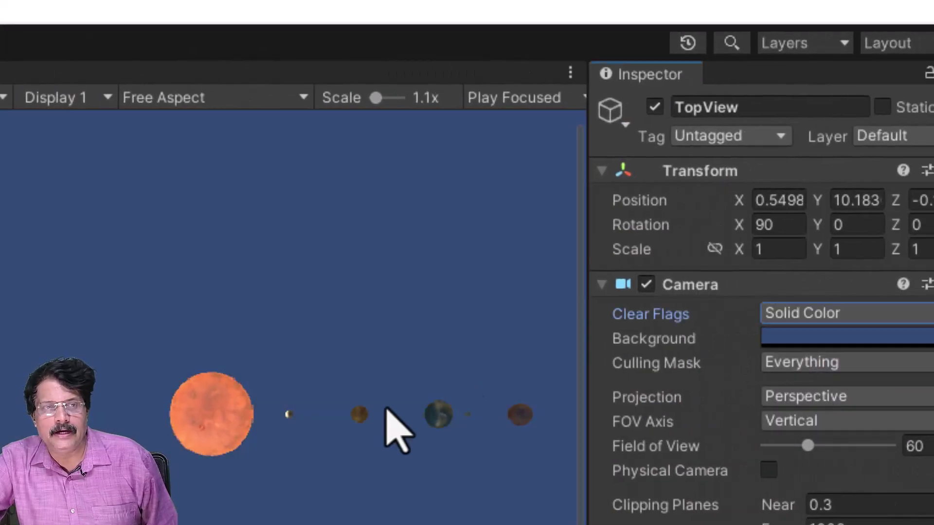
click(831, 340)
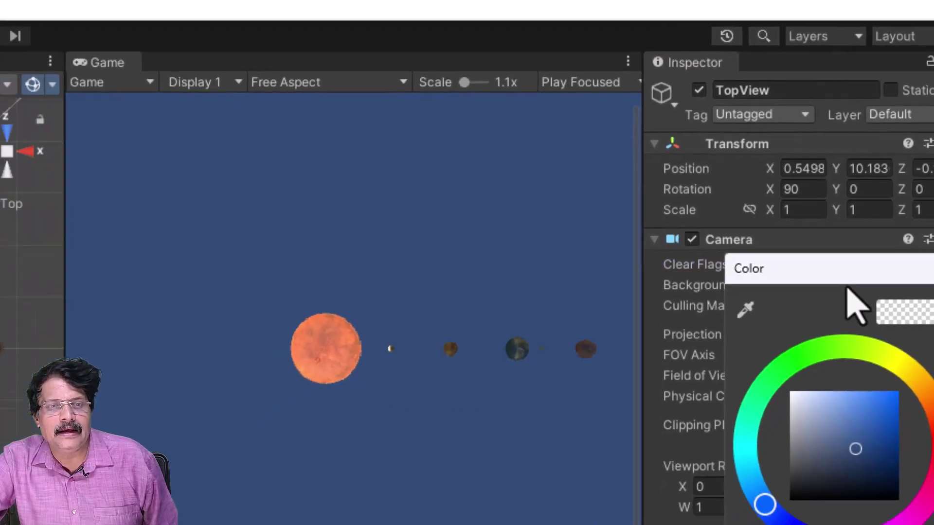
drag(844, 375, 832, 341)
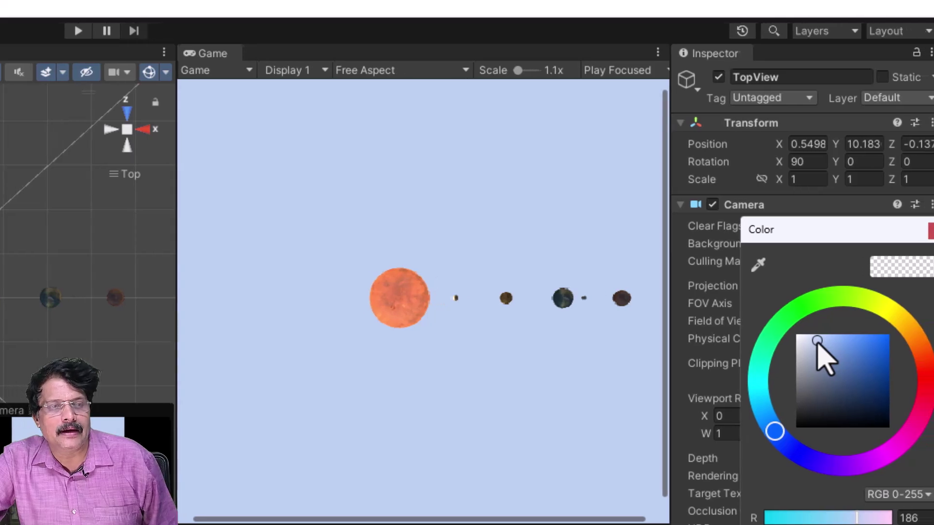
click(917, 231)
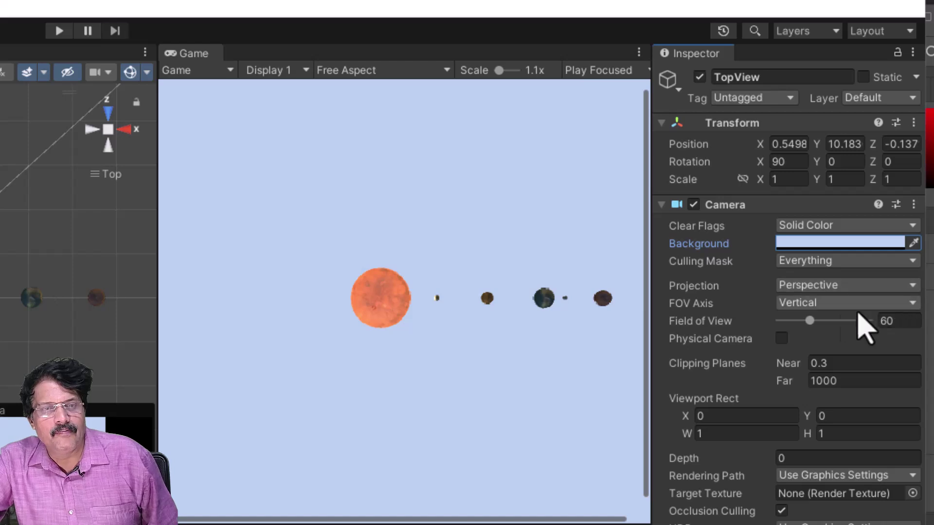
click(59, 31)
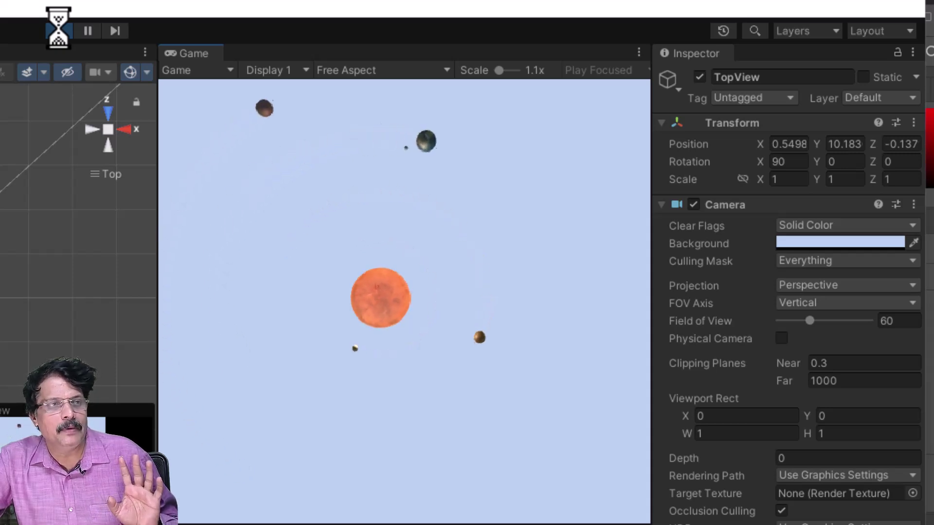
click(58, 30)
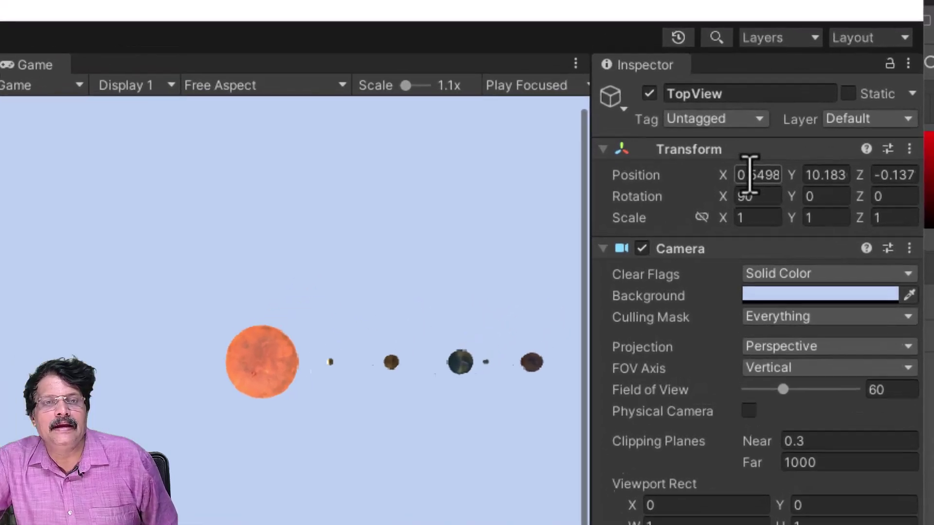
Set the TopView camera's position to X 0, Y 12 and Z 0.
click(782, 144)
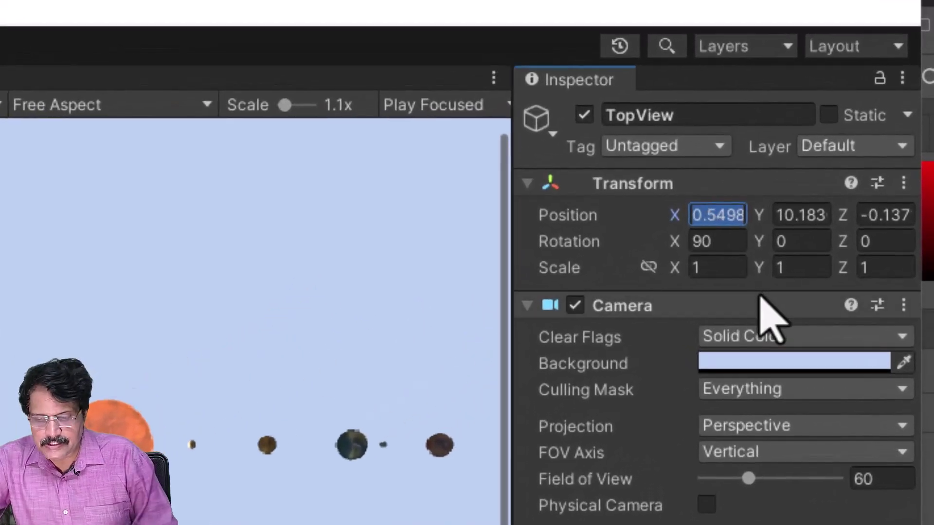
text(0)
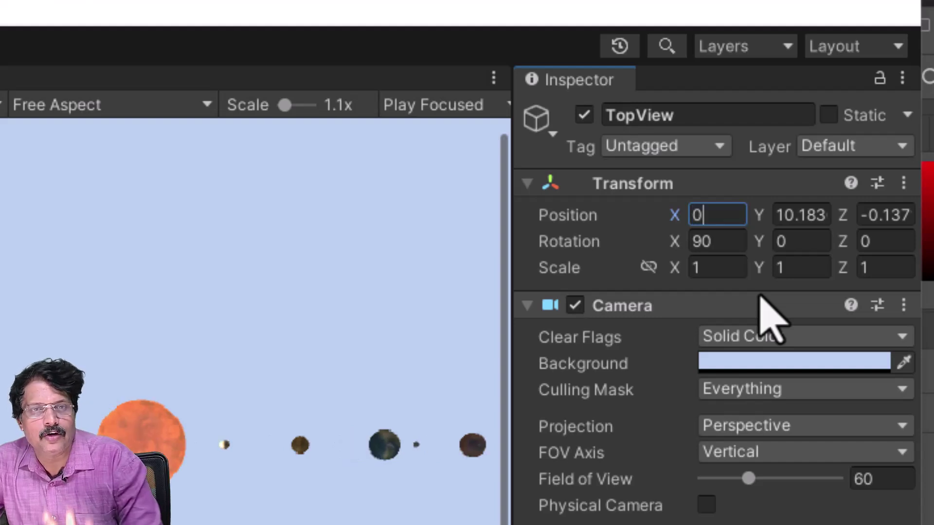
click(794, 219)
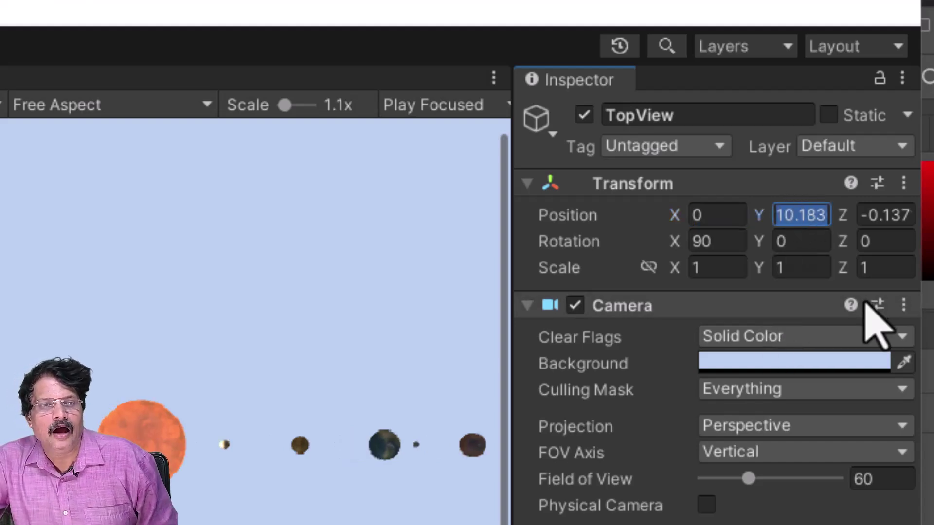
text(15)
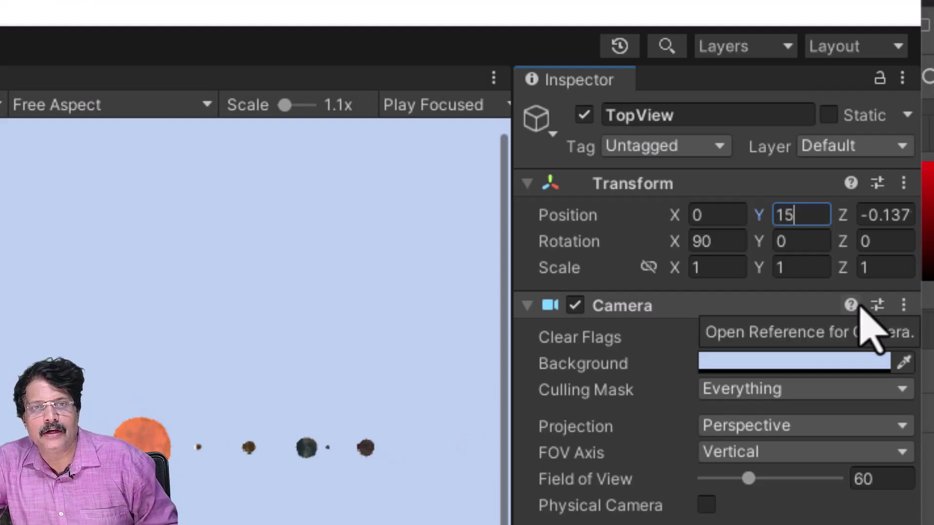
key(Return)
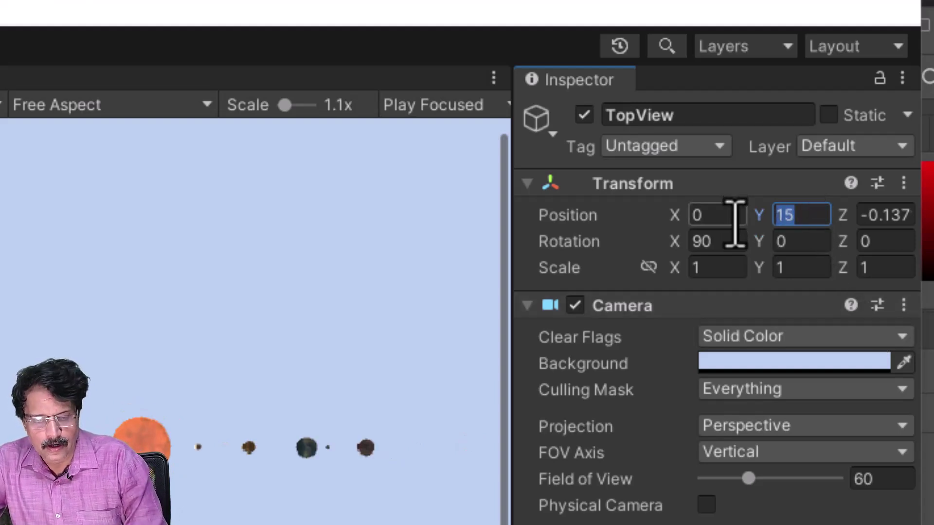
text(12)
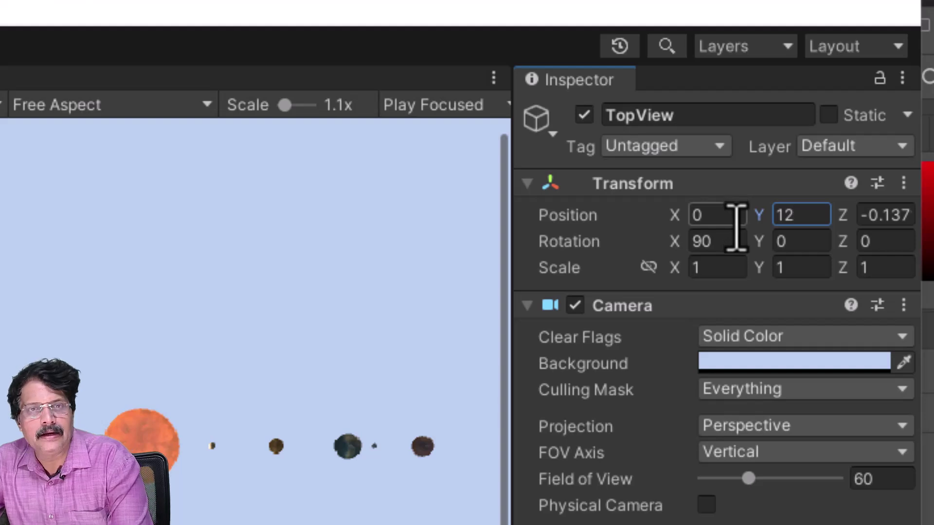
click(892, 216)
text(0)
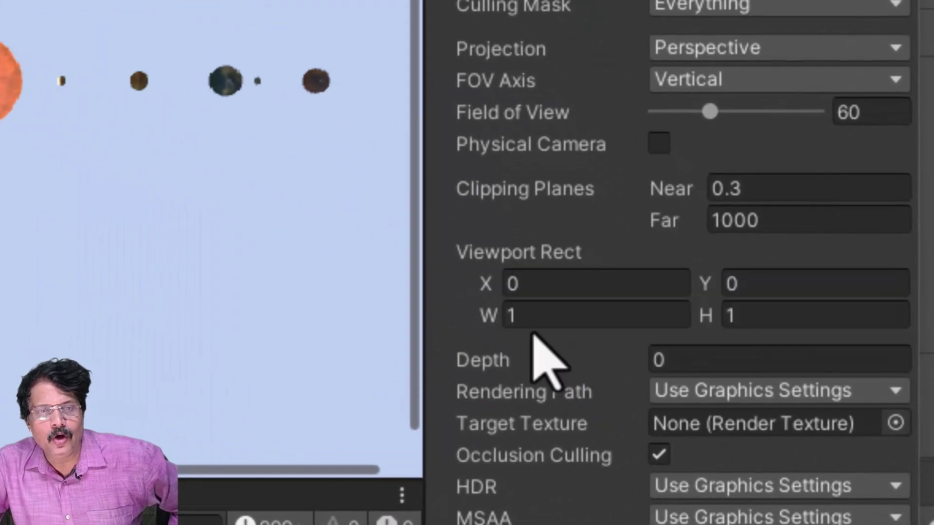
Shrink the TopView camera's Viewport Rect to a width of 0.3 and a height of 0.3.
click(526, 316)
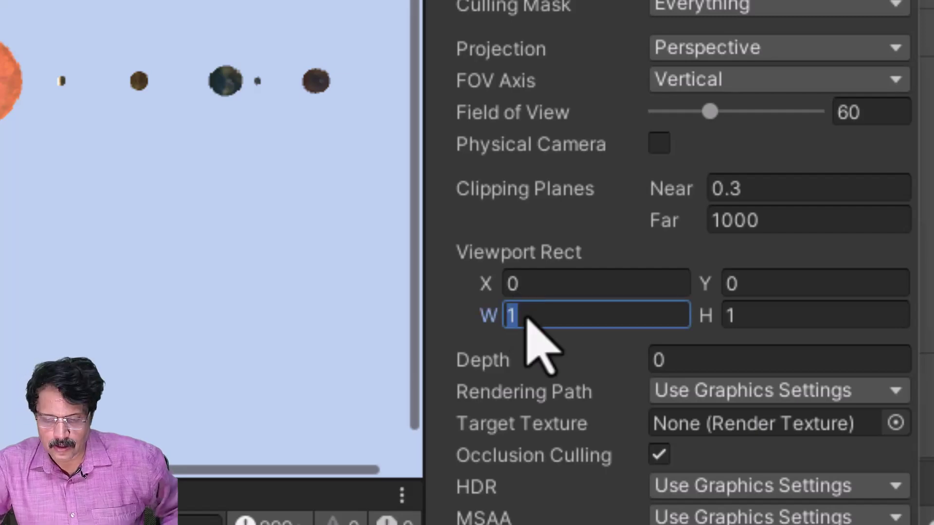
key(BackSpace)
text(0.3)
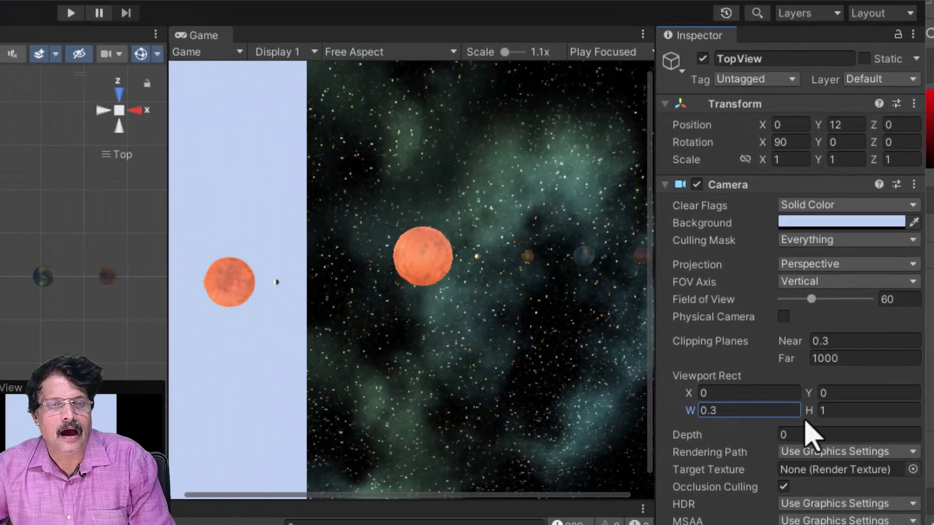
click(834, 411)
text(0.3)
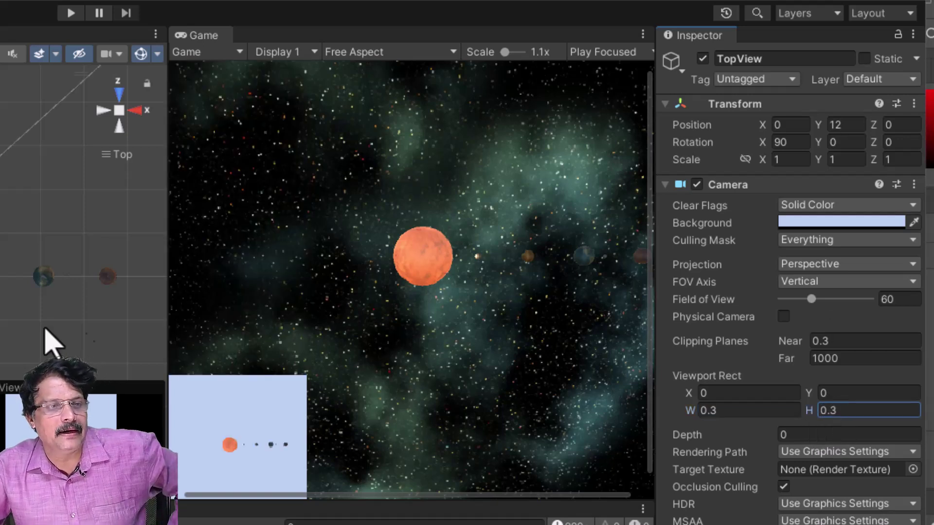
Widen the Game view and test-run the scene with the TopView inset over the Main Camera's image.
drag(170, 277, 7, 272)
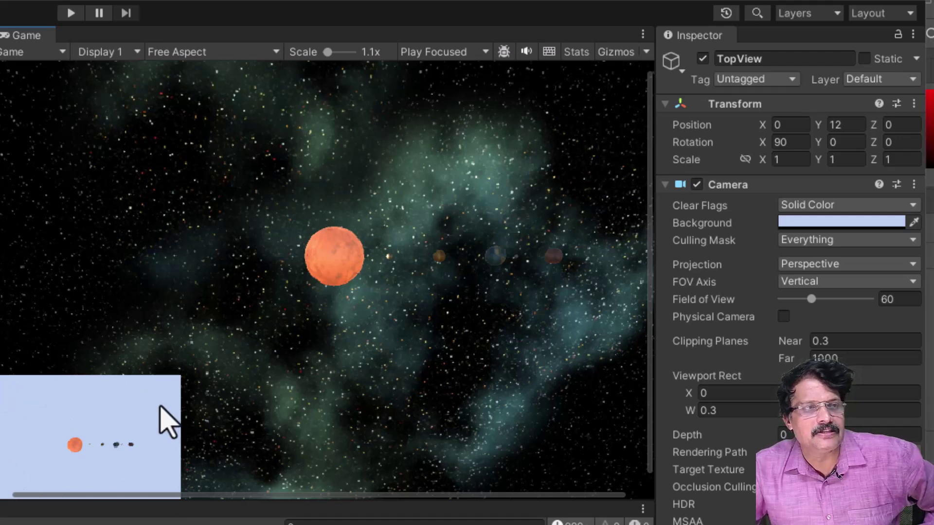
click(71, 13)
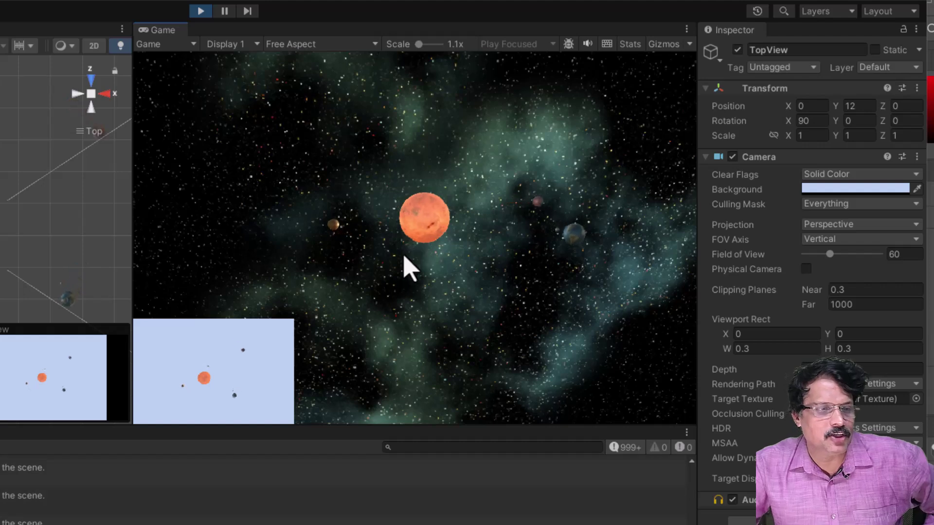
click(204, 14)
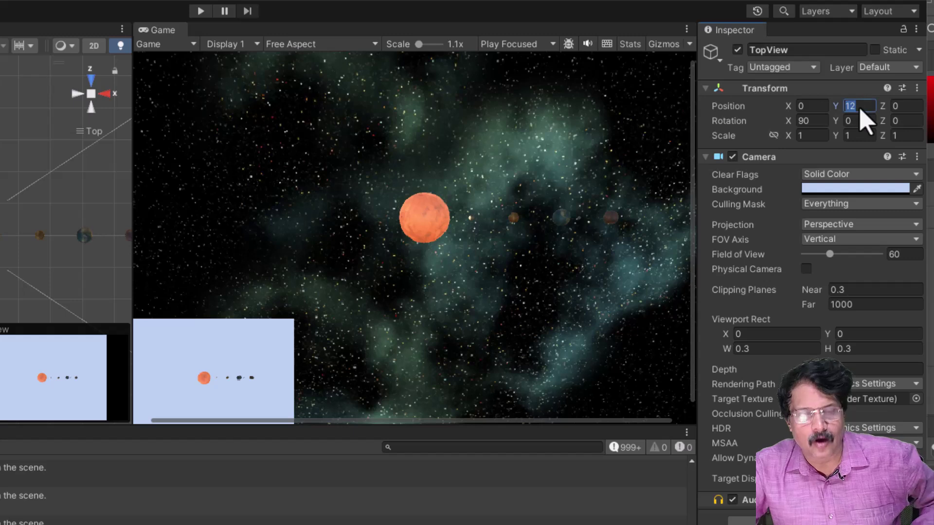
Try the TopView camera at Y 6 in a test run and at Y 8 during play, and stop the run.
text(6)
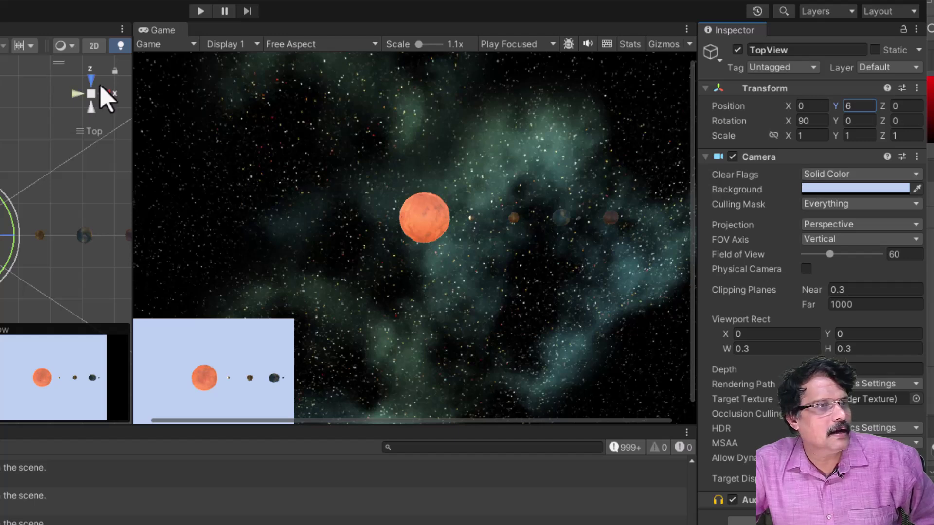
click(200, 11)
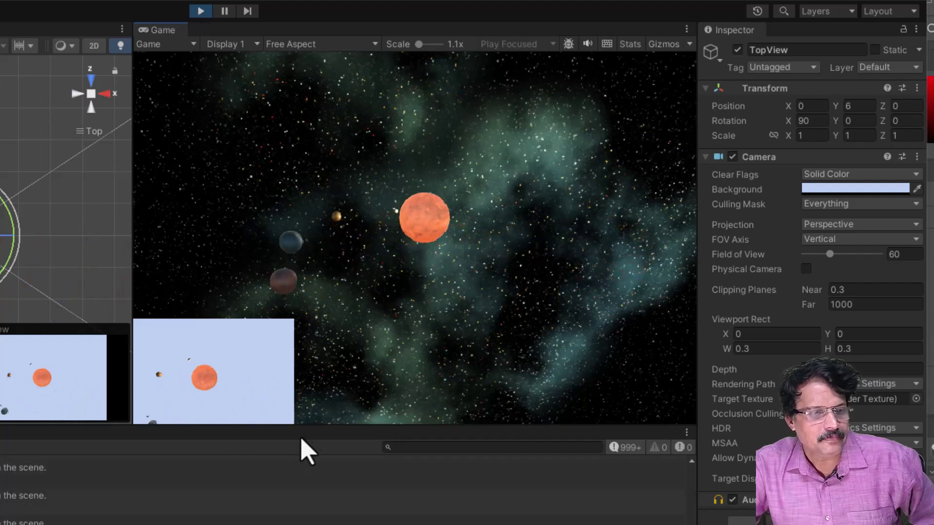
drag(305, 427, 306, 471)
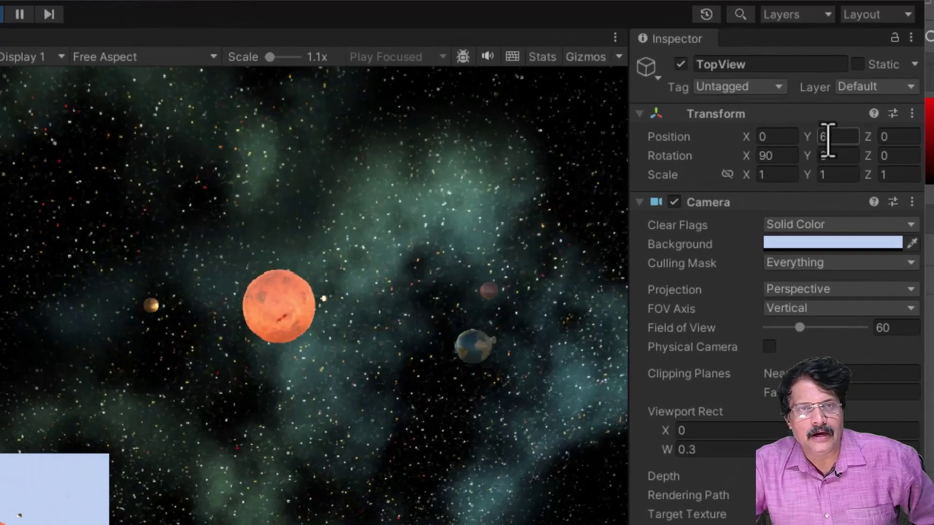
click(828, 138)
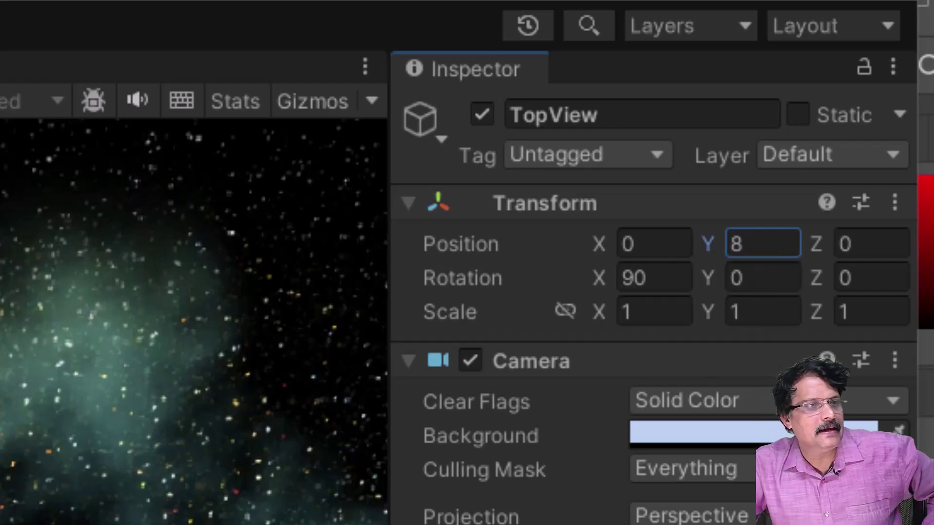
key(ctrl+p)
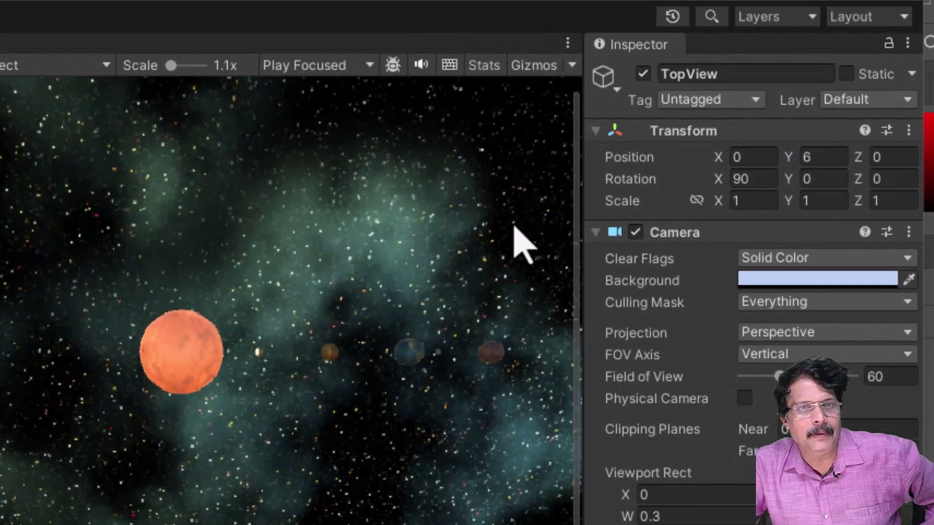
Set the TopView camera's Y position to 8 and test-run the scene to check the planets' orbits in the inset.
click(809, 159)
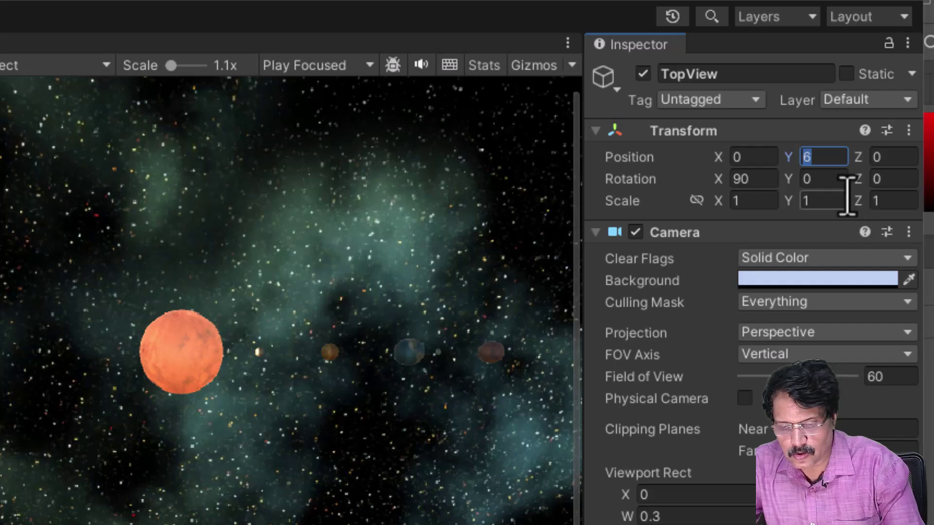
text(8)
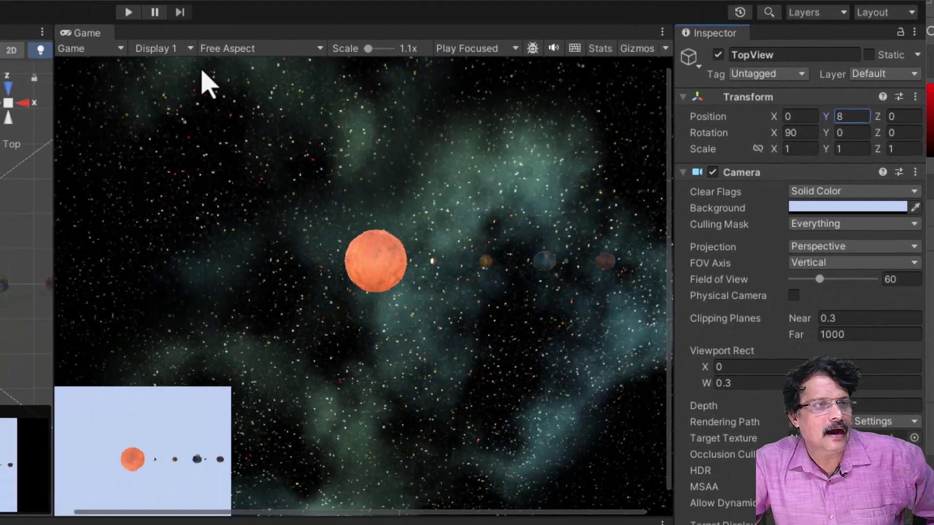
click(129, 12)
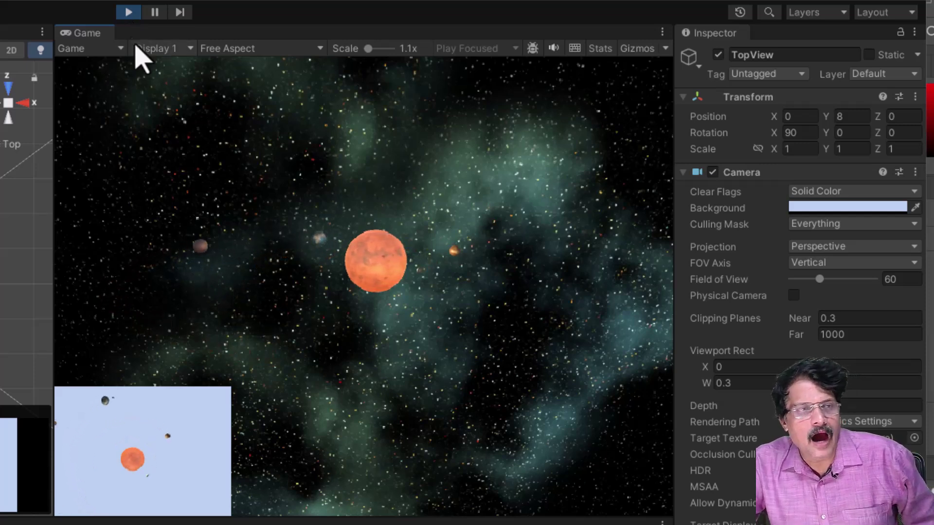
click(128, 12)
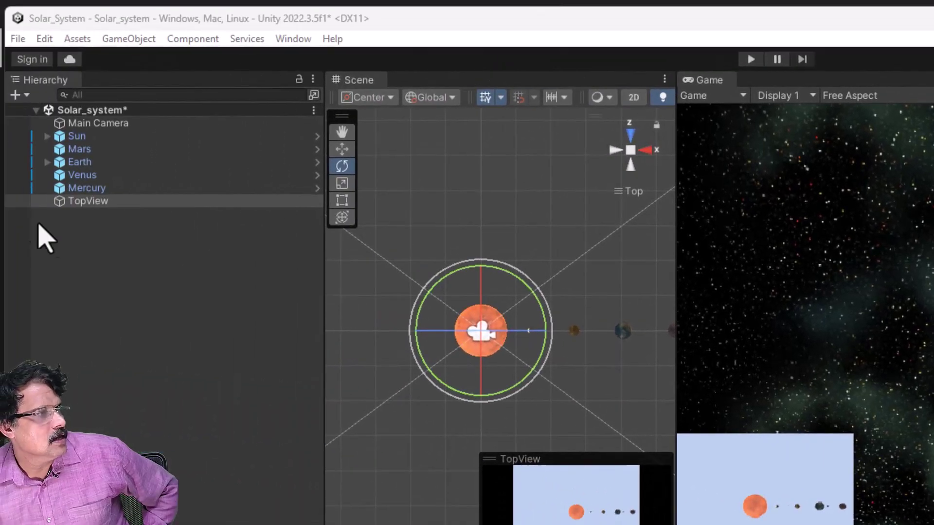
Set the sunmap material's Smoothness to 1 and its Metallic value to 0.41.
click(78, 137)
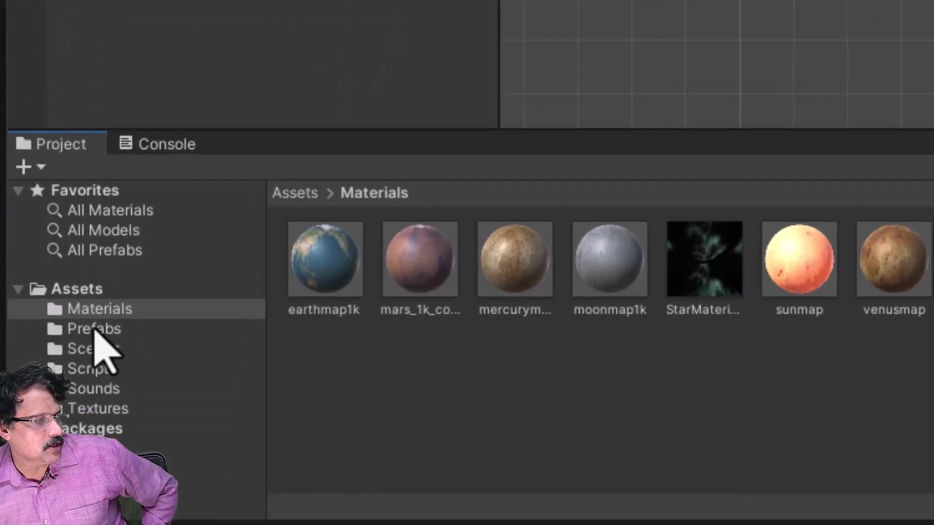
click(798, 258)
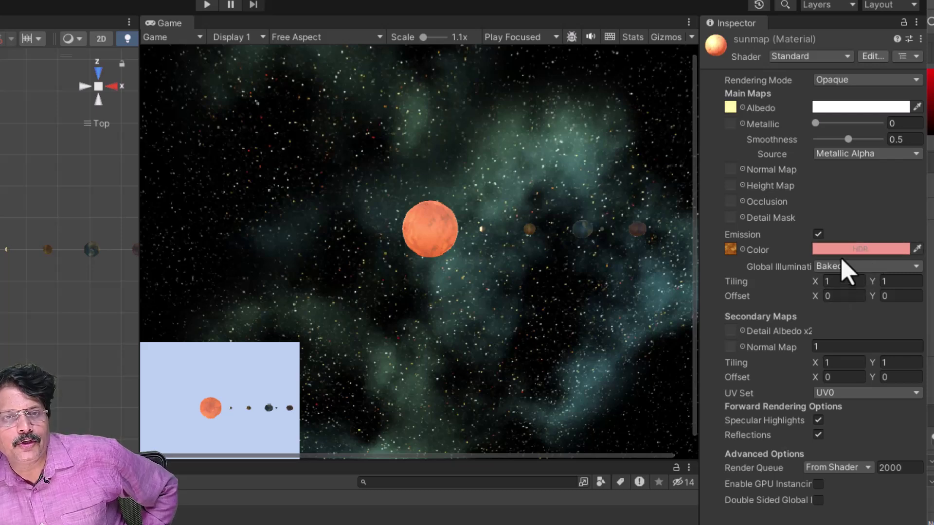
drag(849, 139, 878, 140)
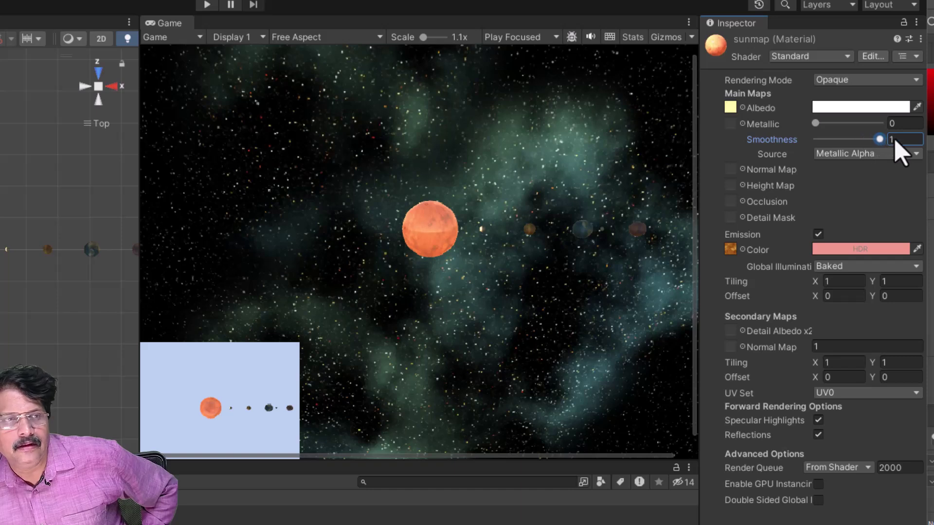
drag(819, 131, 851, 132)
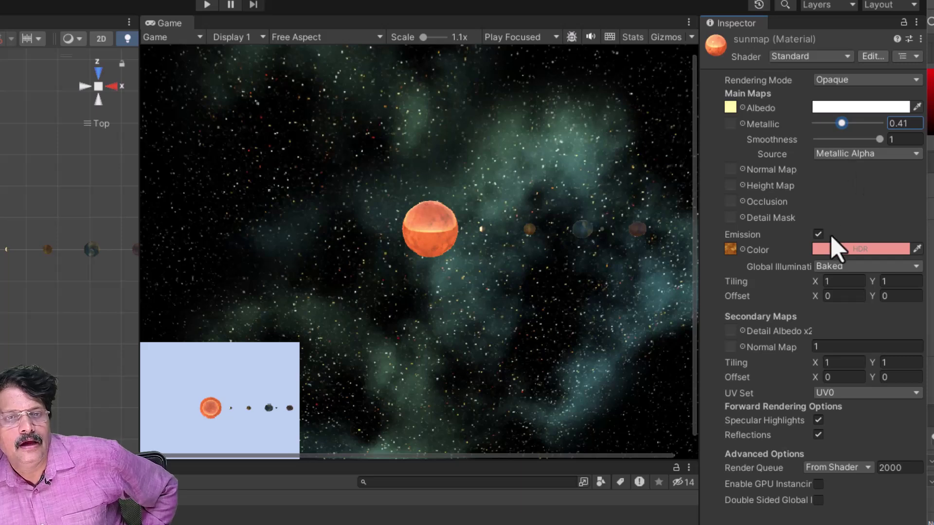
Lighten the sunmap material's emission color to a near-white pink and test-run the scene to check the Sun.
click(852, 250)
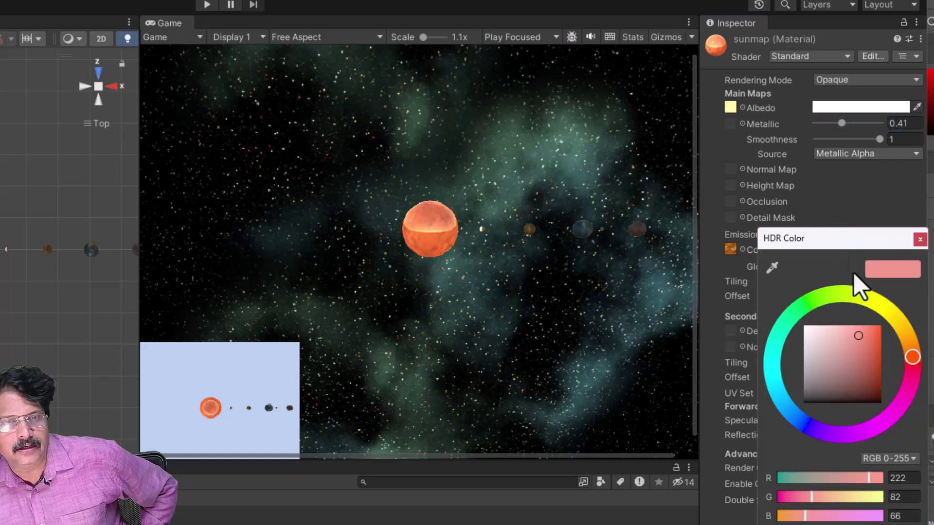
drag(855, 337, 811, 324)
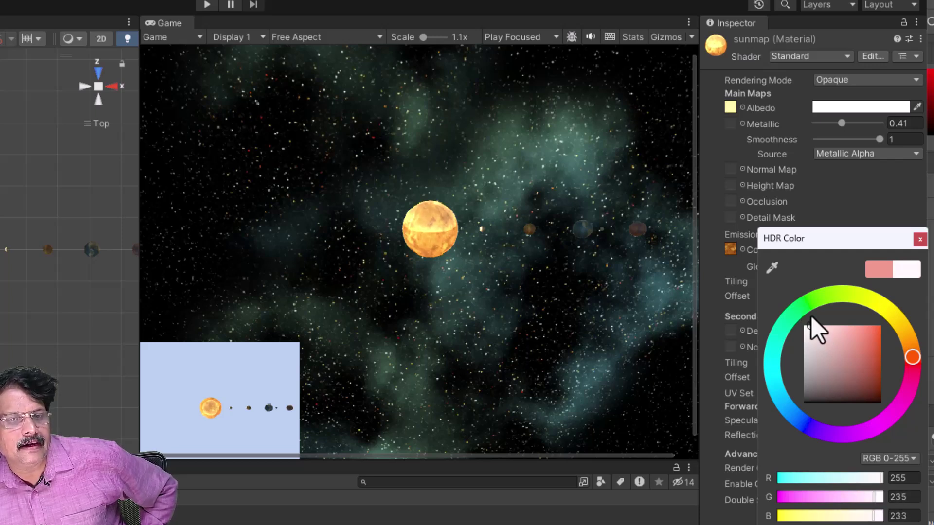
click(822, 191)
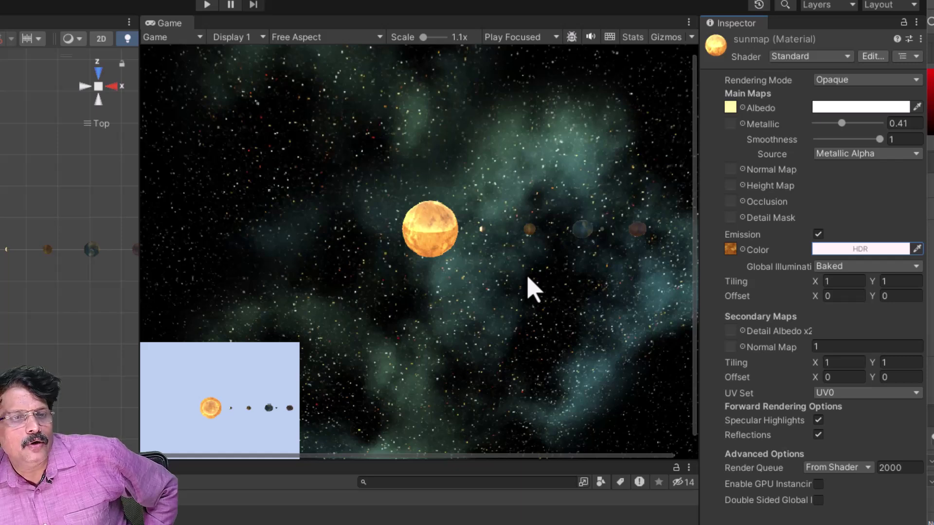
click(206, 4)
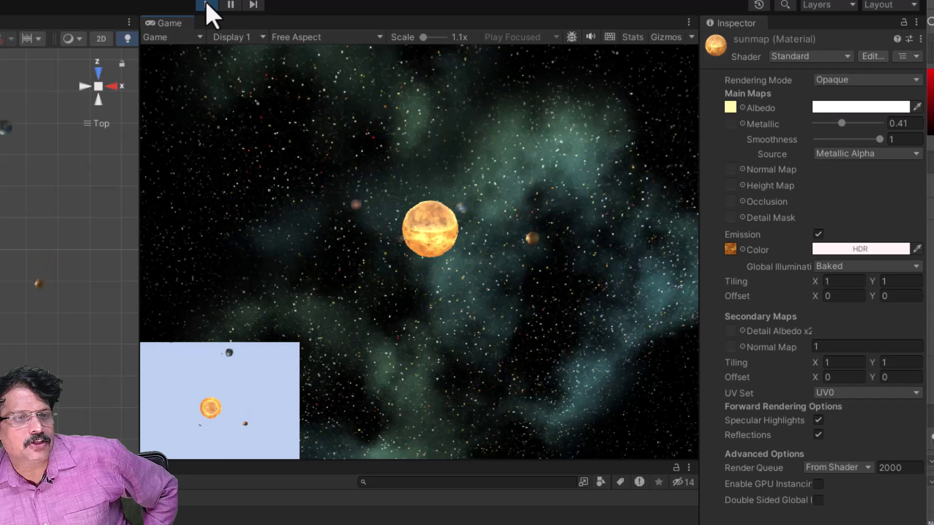
click(208, 6)
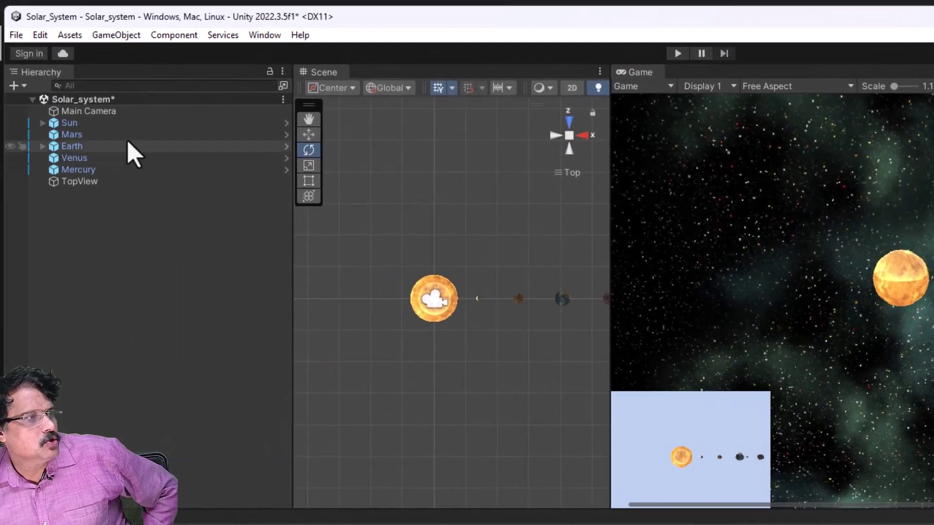
Set the intensity of the Main Camera's point light to 6.
click(112, 111)
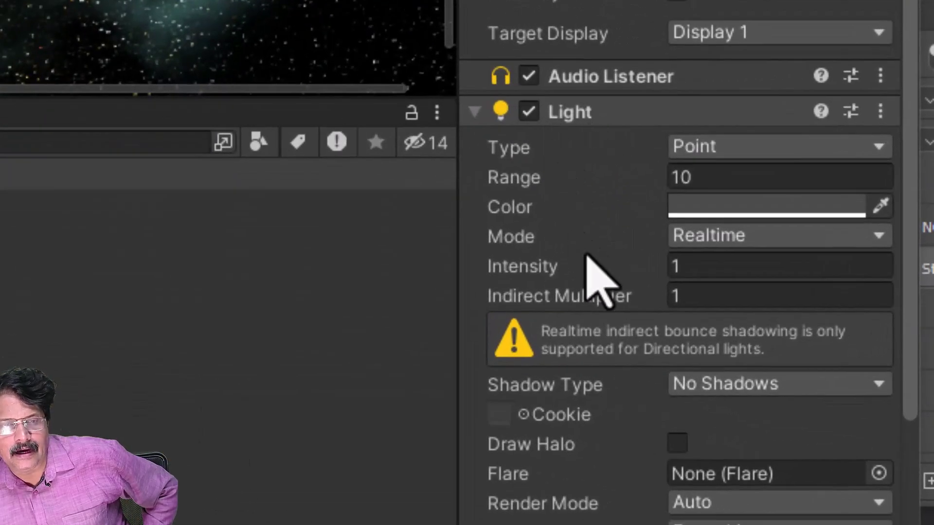
scroll(582, 240, up, 2)
click(615, 346)
text(5)
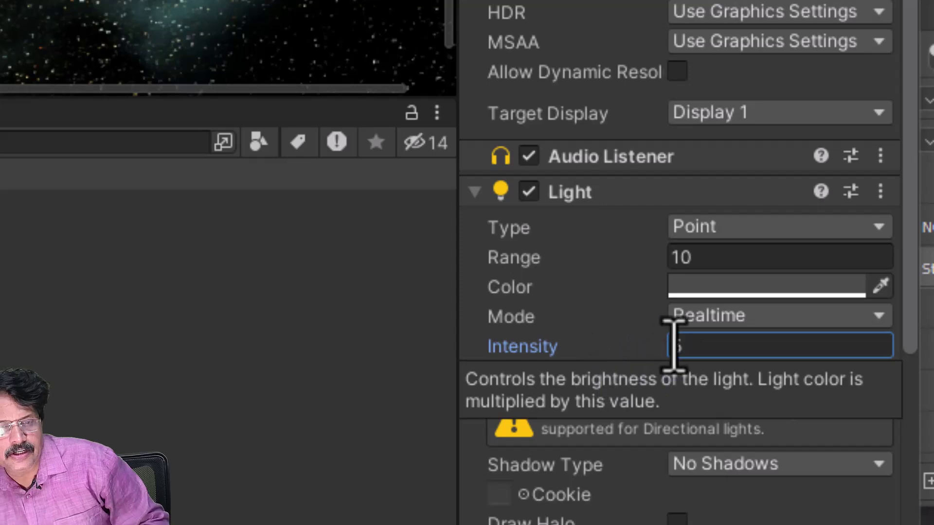
key(Return)
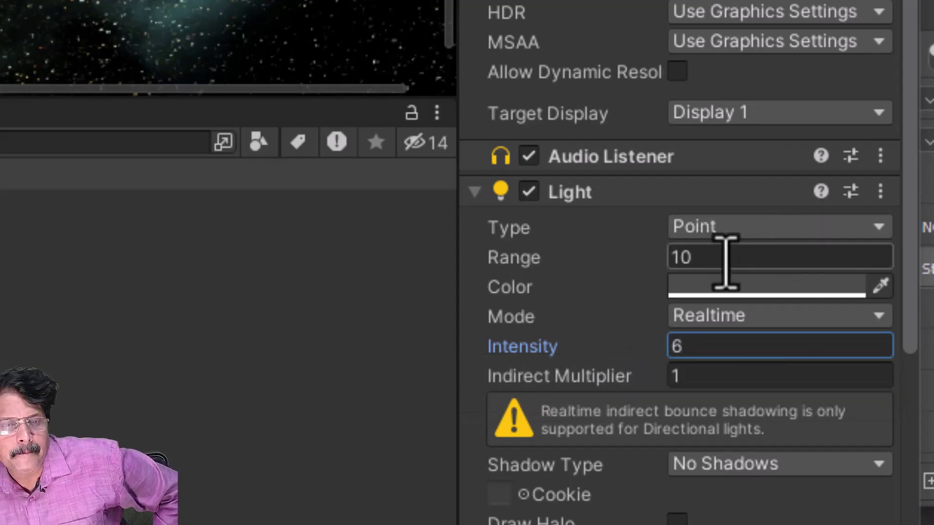
Change the Main Camera light's color to light gray D2D2D2.
click(743, 284)
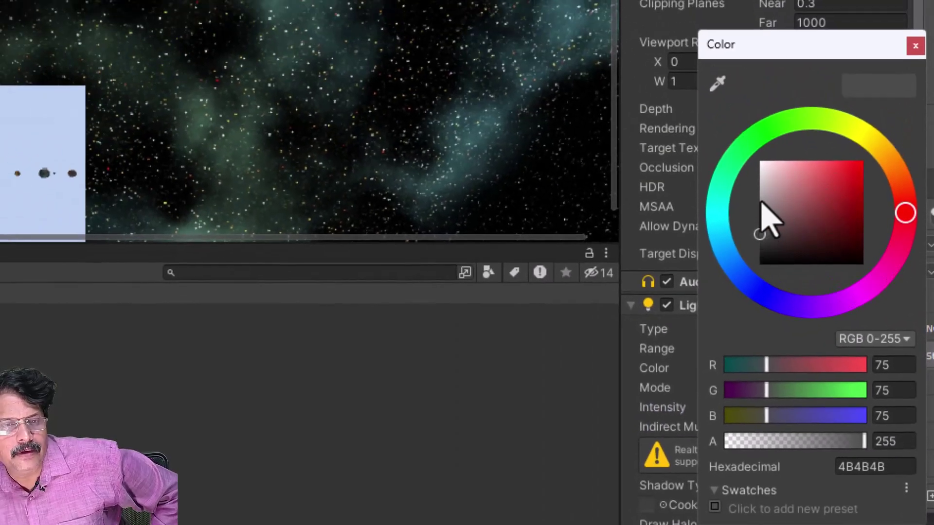
mouse_move(762, 186)
mouse_down()
mouse_move(762, 160)
mouse_move(759, 179)
mouse_up()
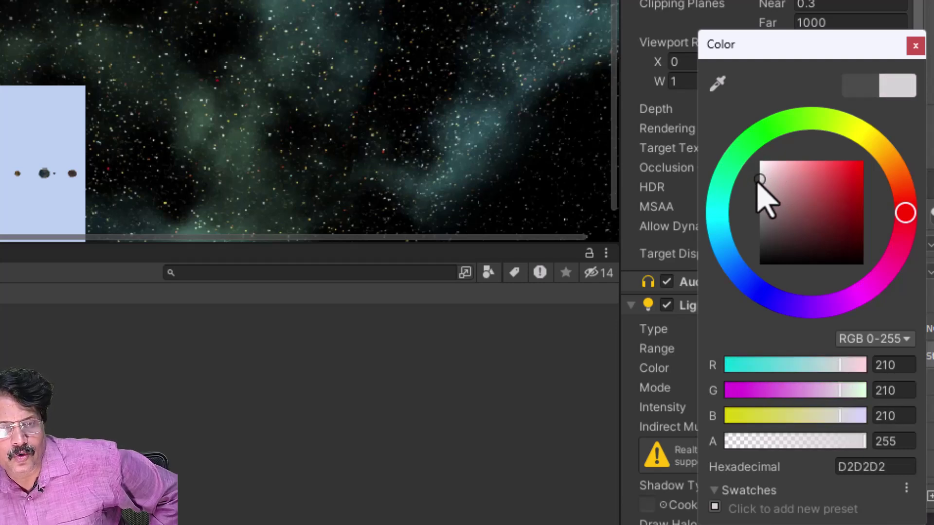
click(914, 43)
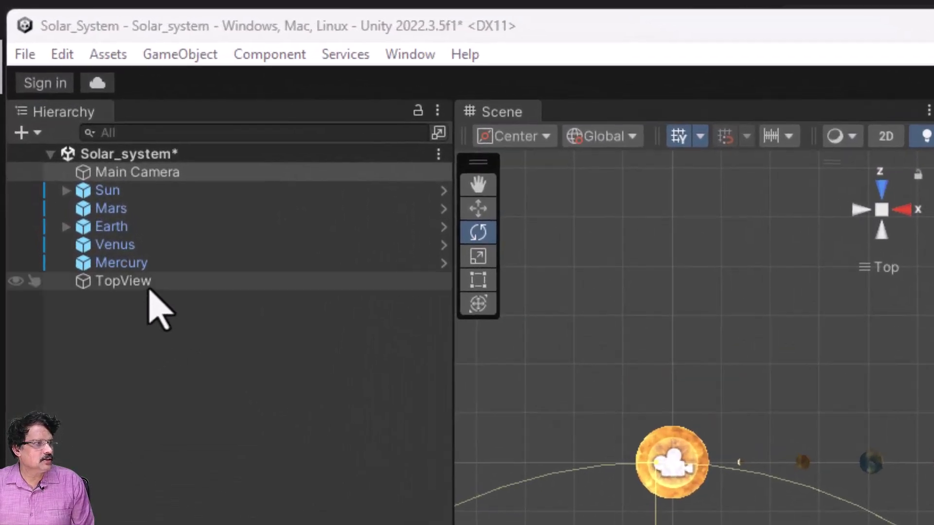
Switch the TopView camera to Orthographic projection with a Size of 4 and save the scene.
click(64, 123)
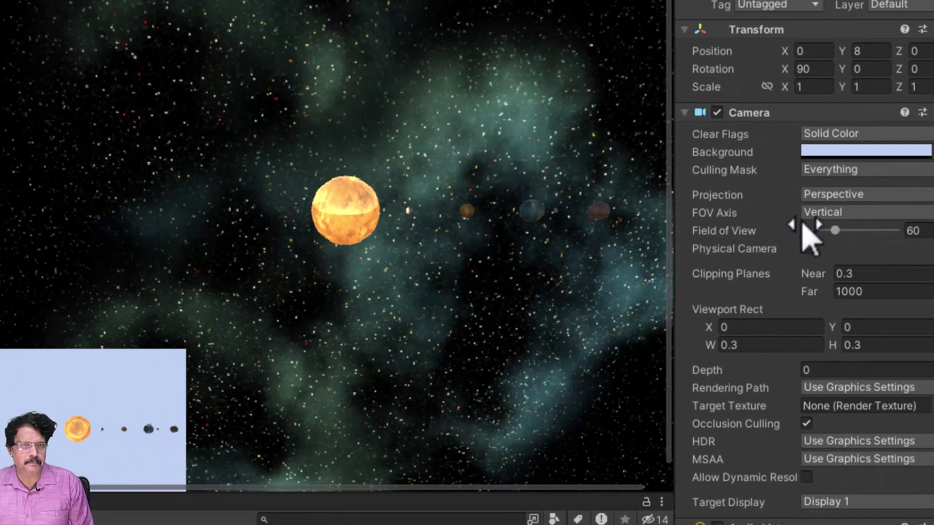
click(853, 195)
click(852, 235)
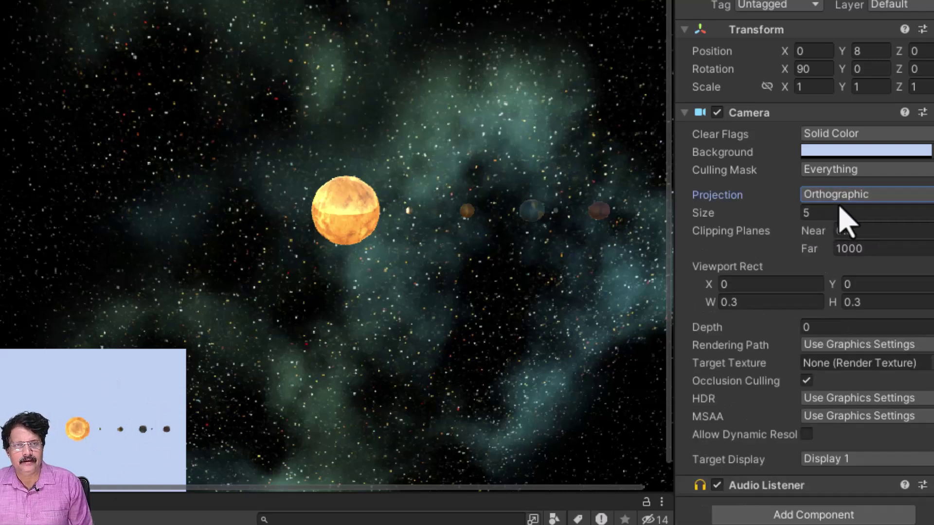
click(817, 212)
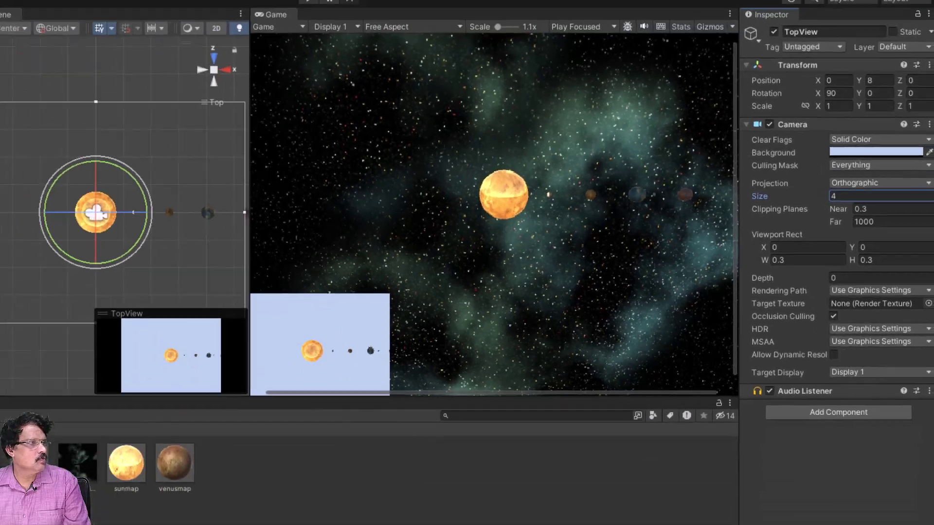
click(8, 23)
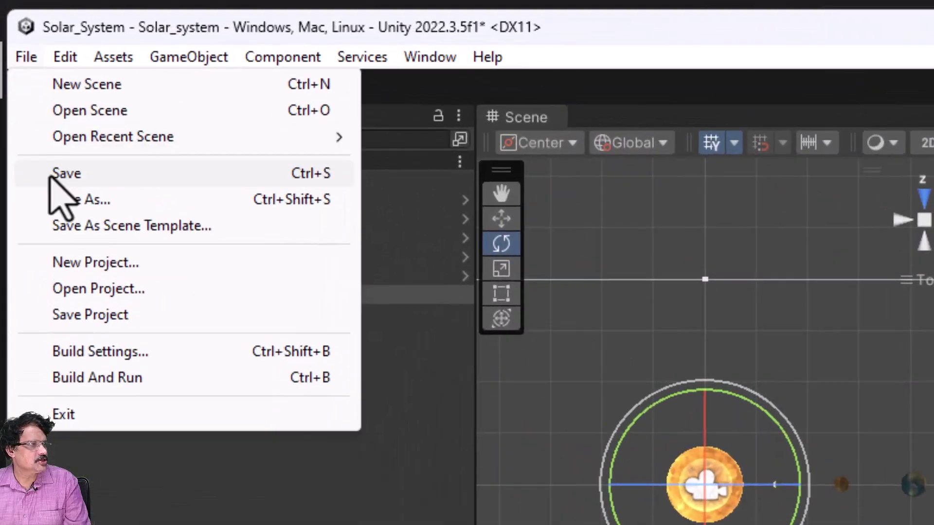
click(51, 162)
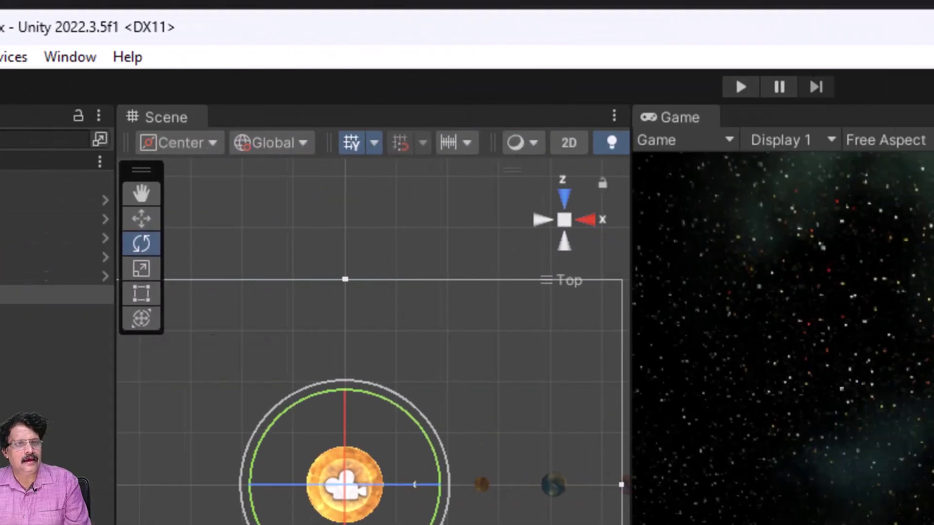
Set the Game view to Play Maximized and test-run the scene at full size.
click(646, 140)
click(654, 190)
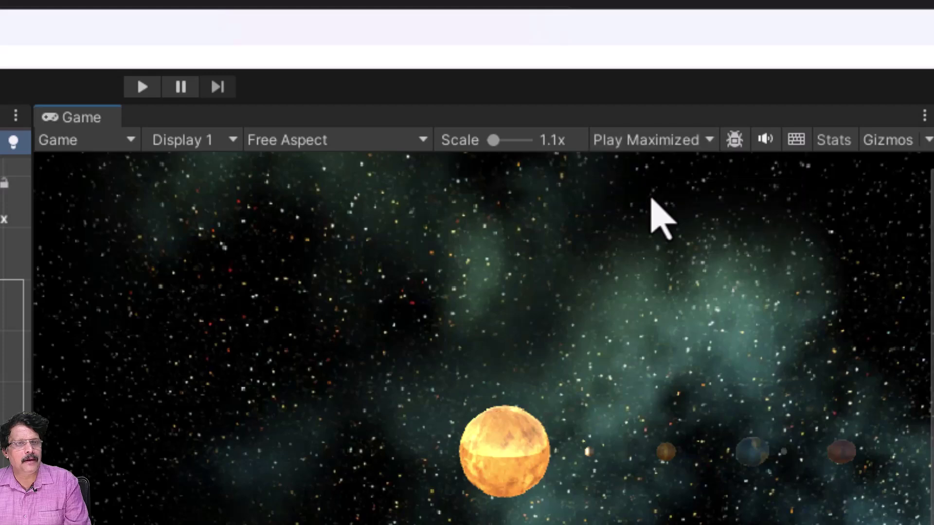
click(140, 87)
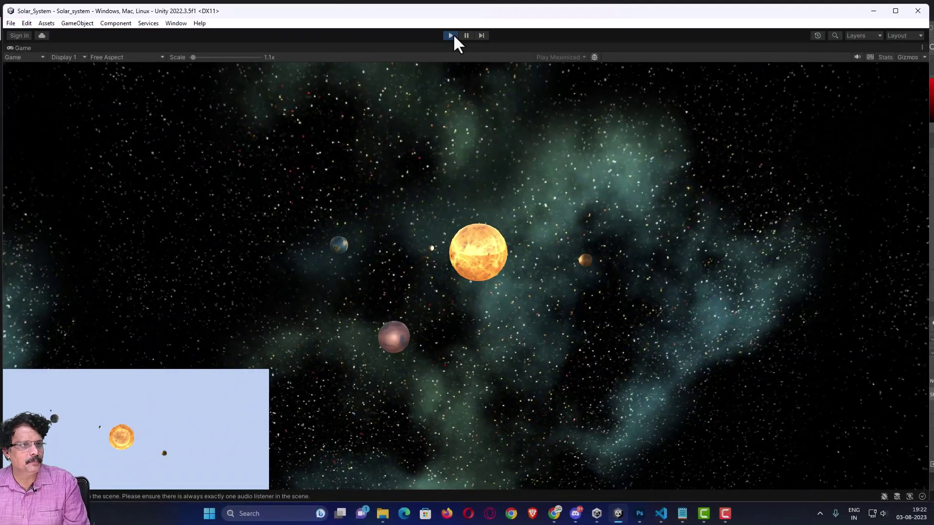
click(450, 35)
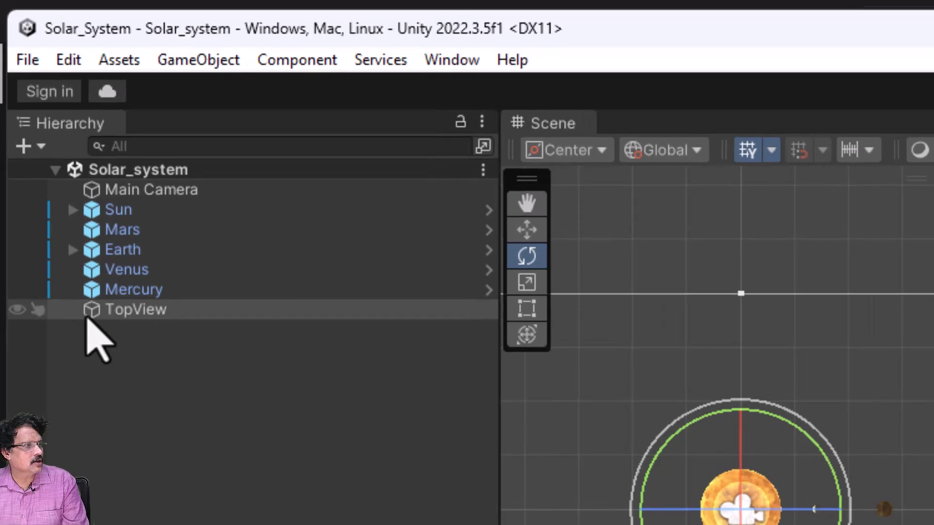
Disable the Audio Listener on the TopView camera and save the scene.
click(45, 155)
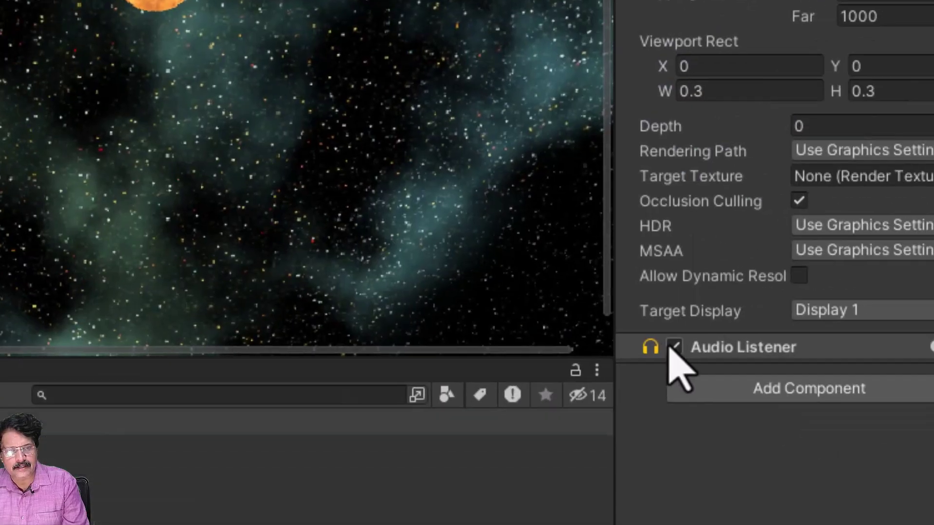
click(593, 317)
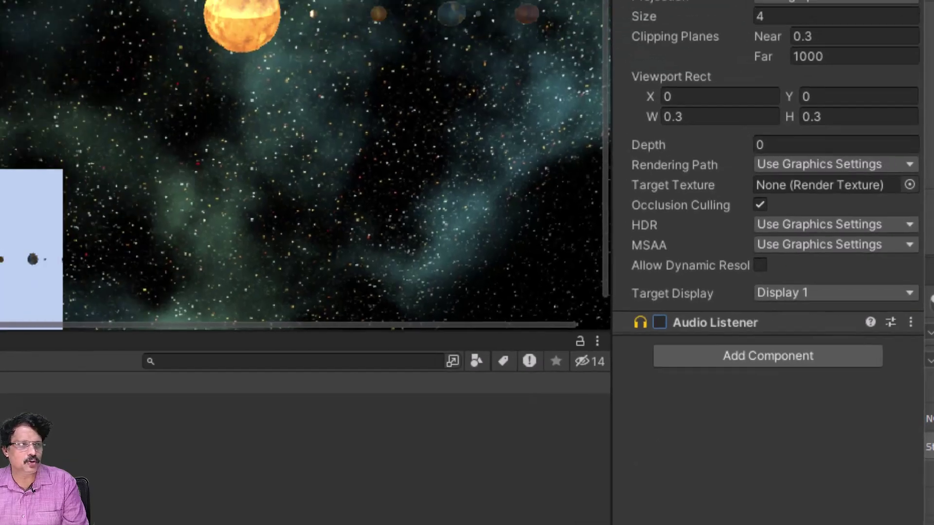
click(10, 23)
click(20, 66)
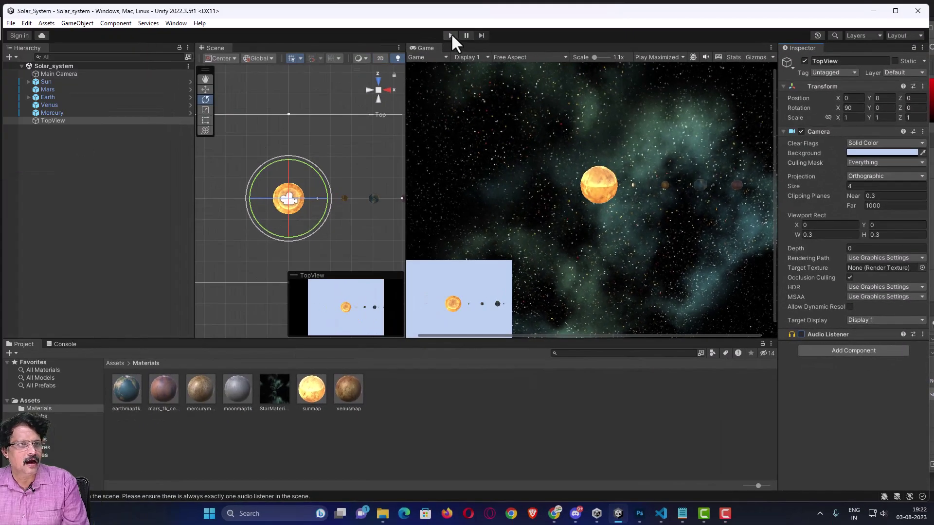
Test-run the maximized scene to examine the planets' orbits in the main view and the TopView inset.
click(451, 35)
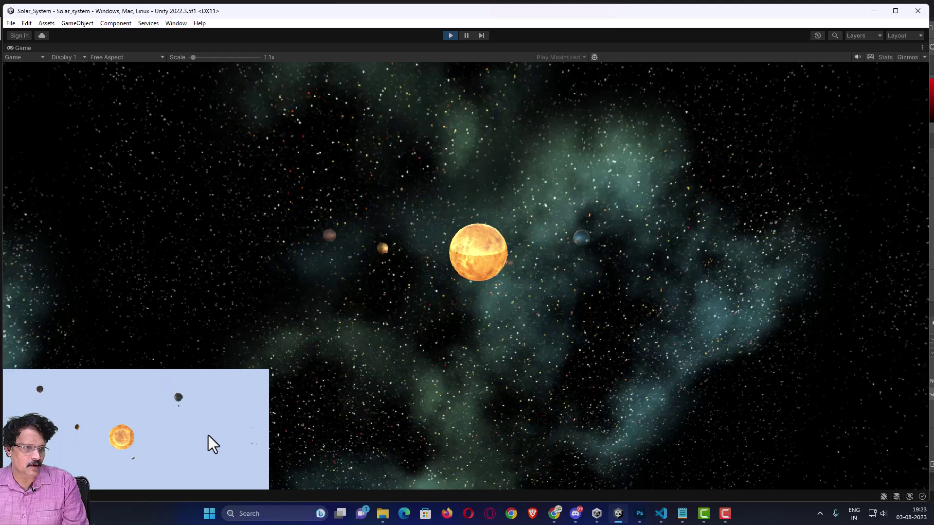
click(450, 35)
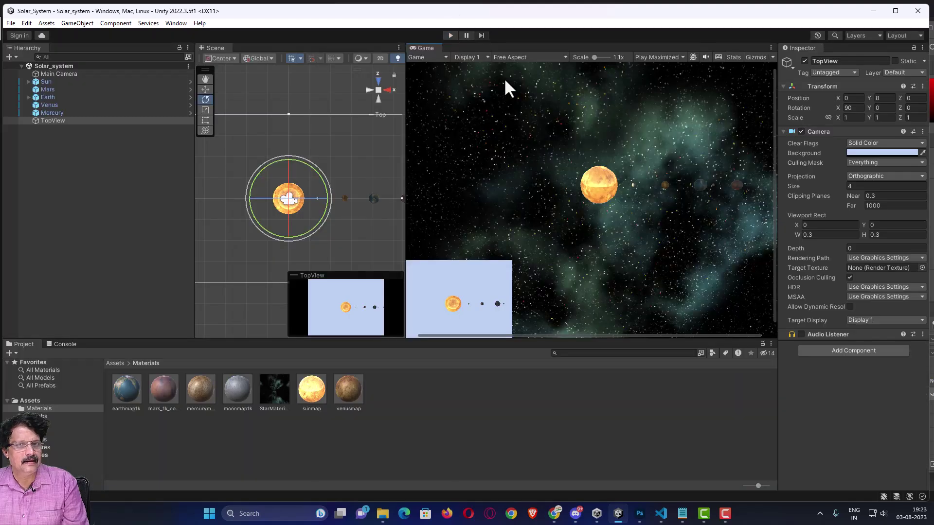